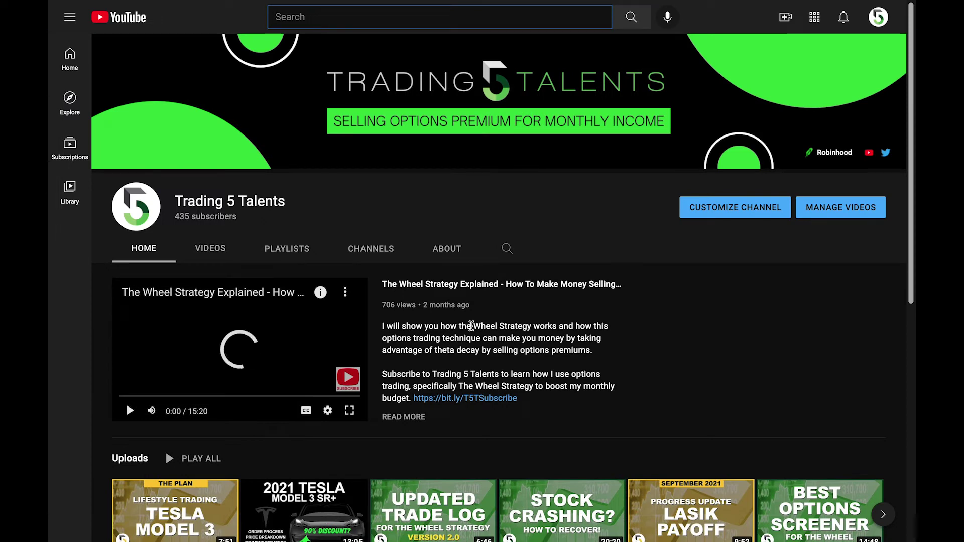
# Step: Scroll down the Trading 5 Talents channel page to browse its uploads
pyautogui.scroll(-5, 471, 326)
pyautogui.scroll(-1, 472, 330)
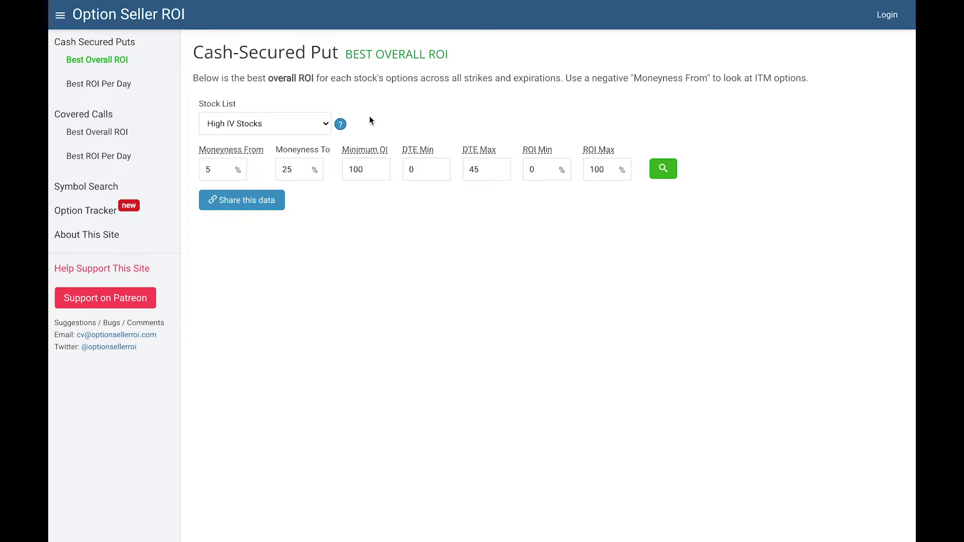
pyautogui.click(326, 125)
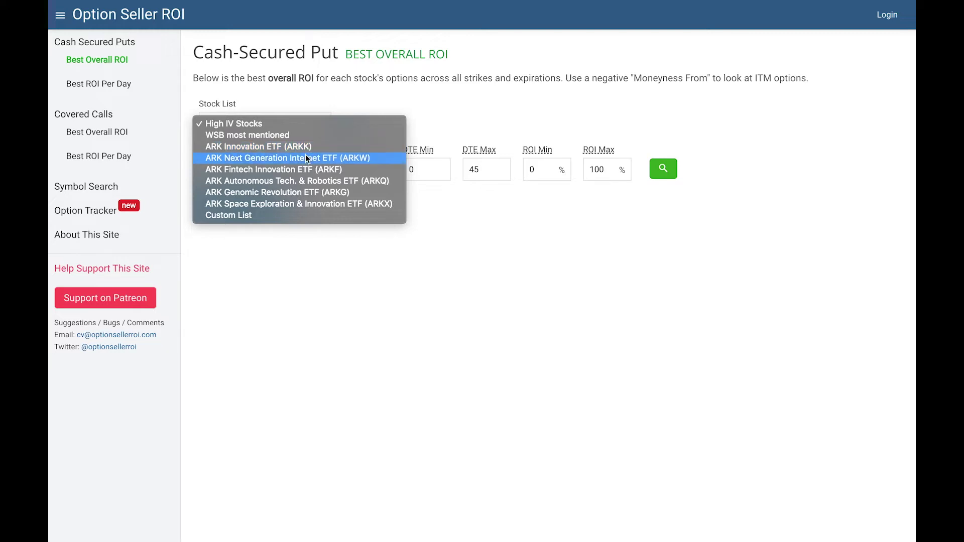
pyautogui.click(307, 102)
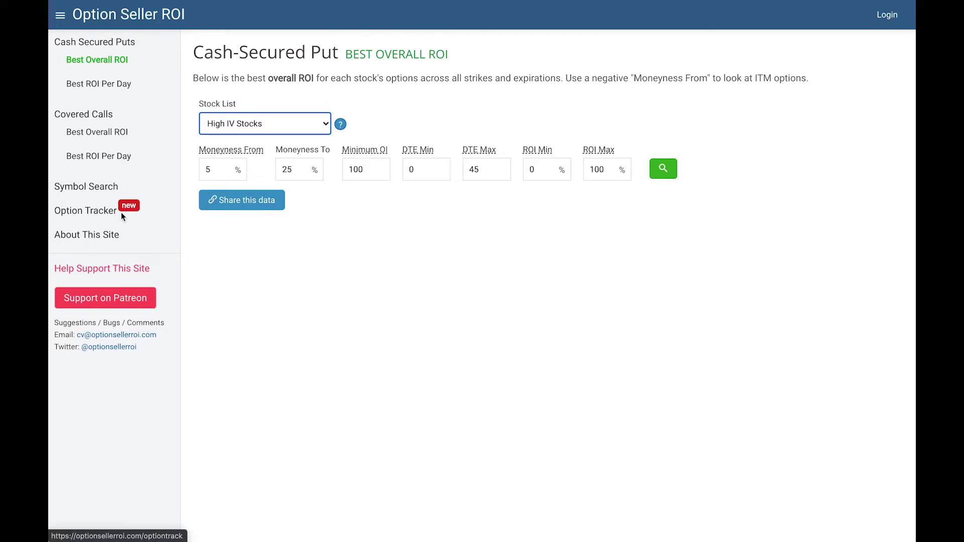
# Step: Open the Option Tracker page from the sidebar and look over its contents
pyautogui.click(99, 213)
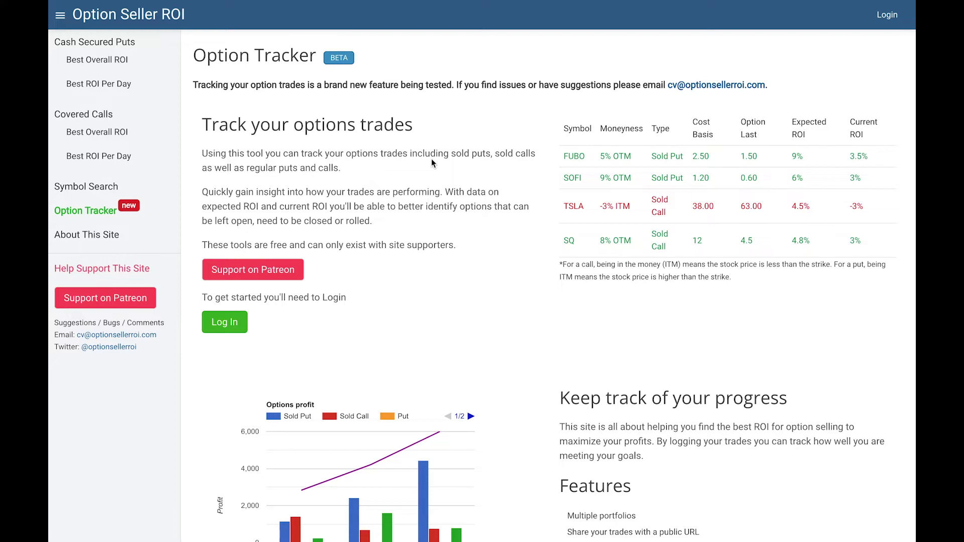
pyautogui.scroll(-2, 432, 158)
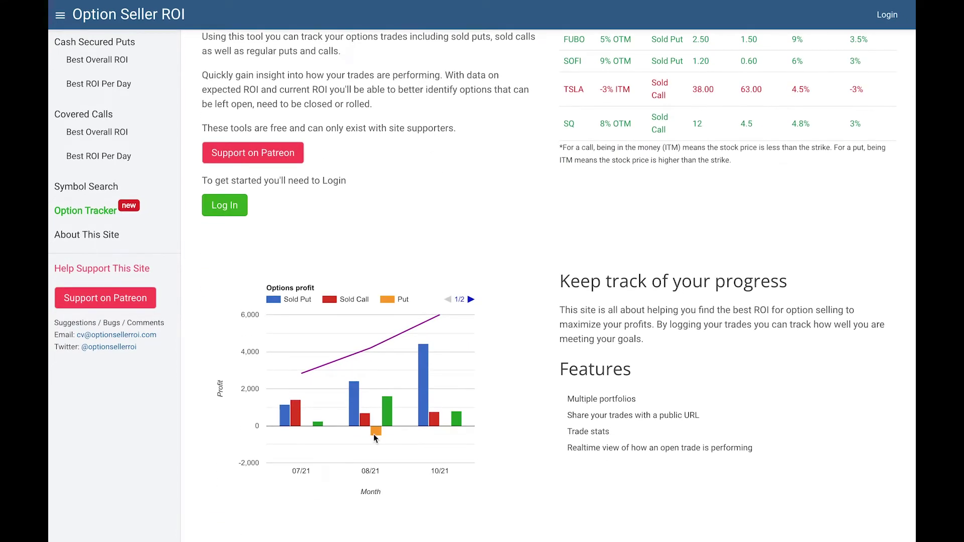
pyautogui.scroll(2, 435, 213)
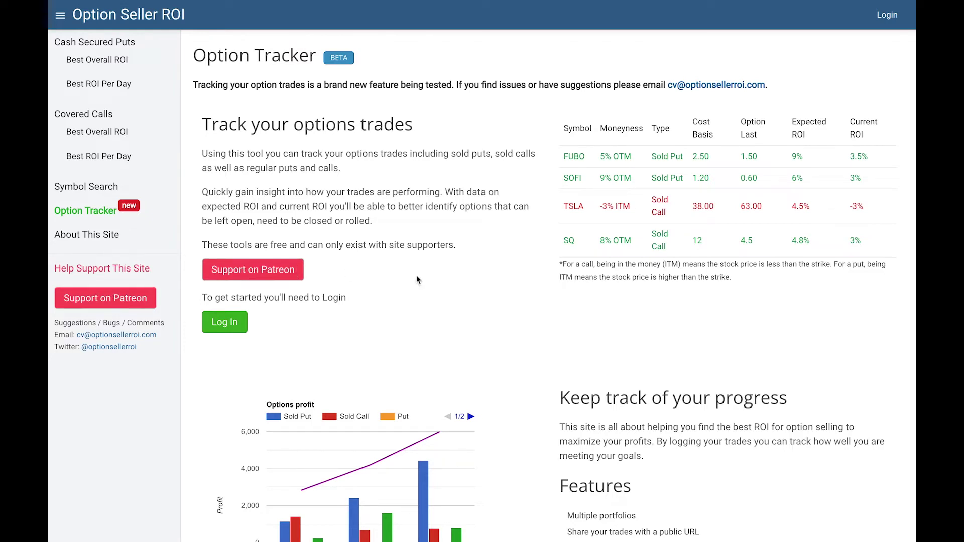
pyautogui.scroll(-1, 416, 280)
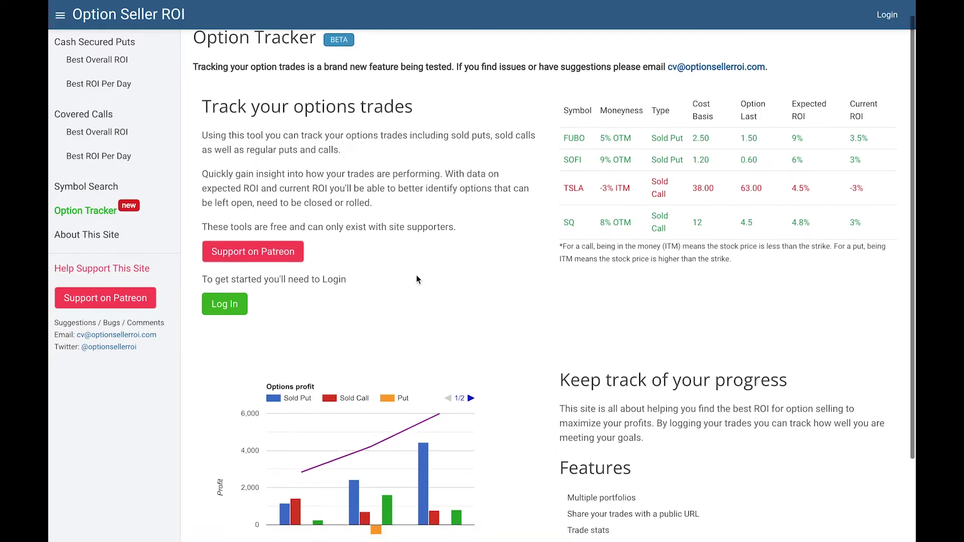
pyautogui.scroll(-2, 527, 289)
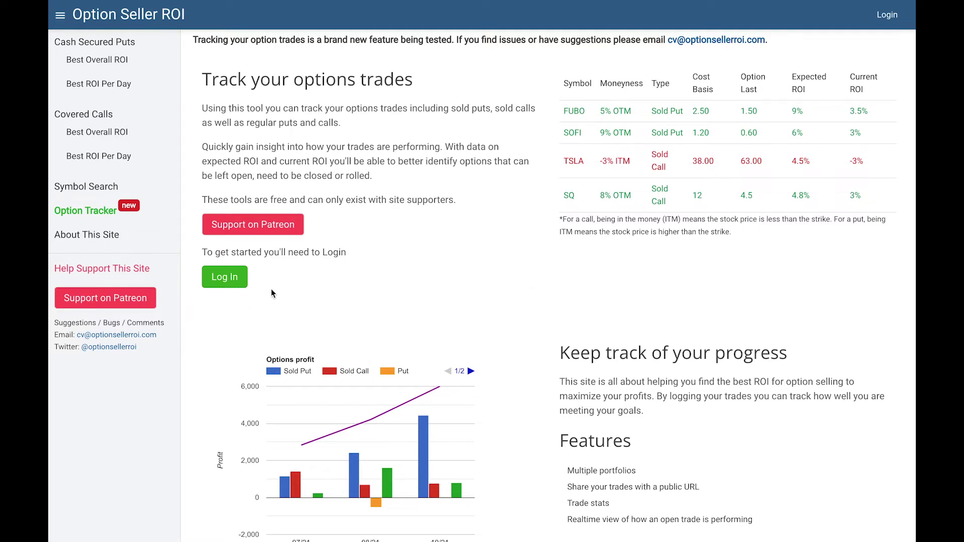
# Step: Log in by entering the account's e-mail address and requesting a one-time login link
pyautogui.click(226, 280)
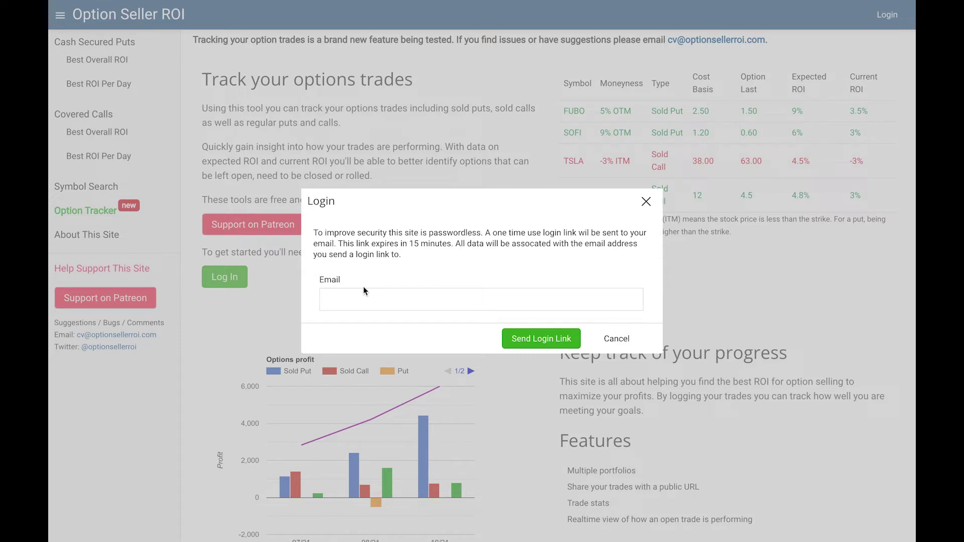
pyautogui.click(364, 296)
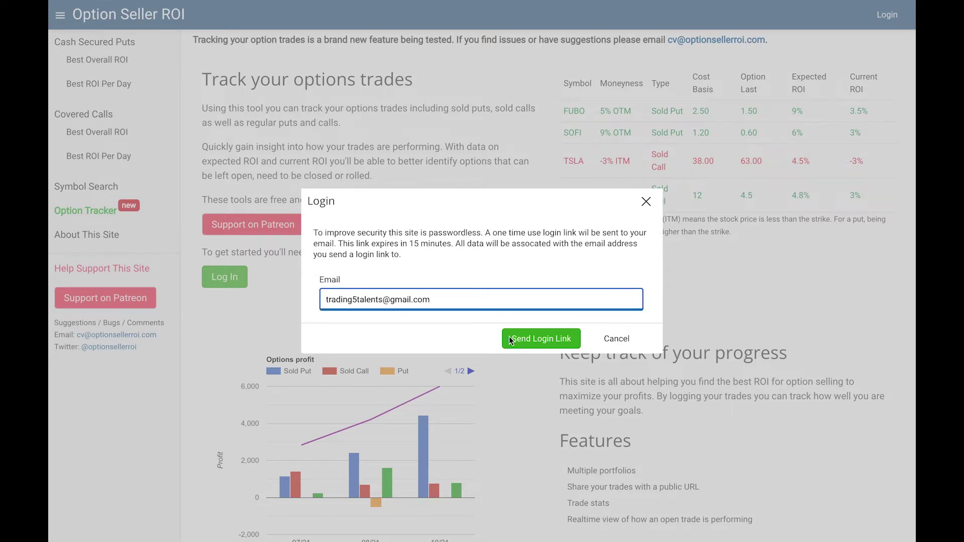
pyautogui.click(553, 336)
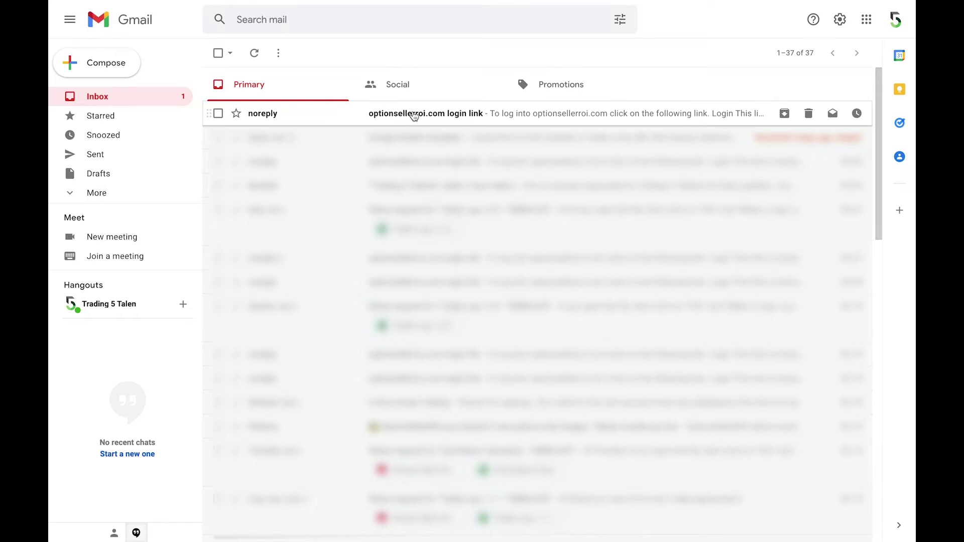
# Step: Open the noreply optionsellerroi.com message and use its Login link to sign in
pyautogui.click(414, 114)
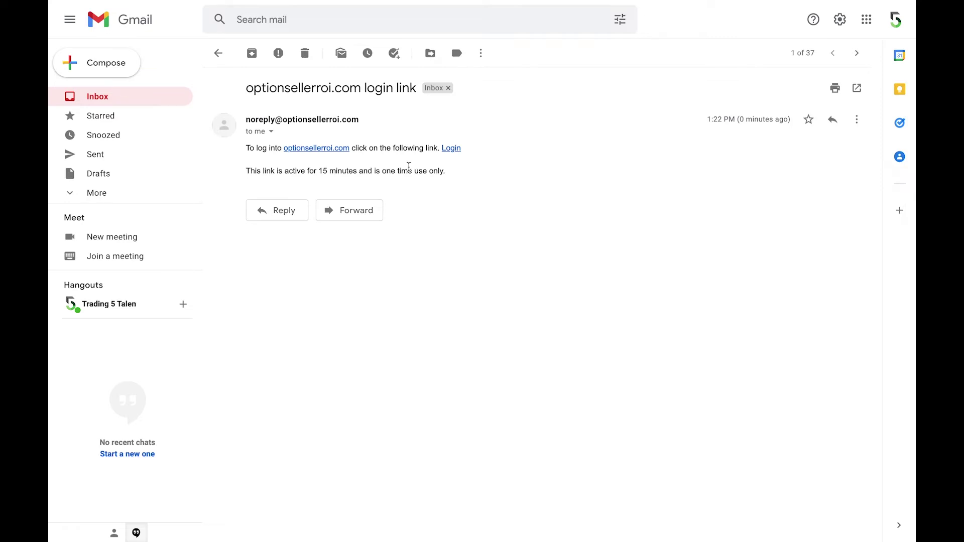
pyautogui.click(451, 149)
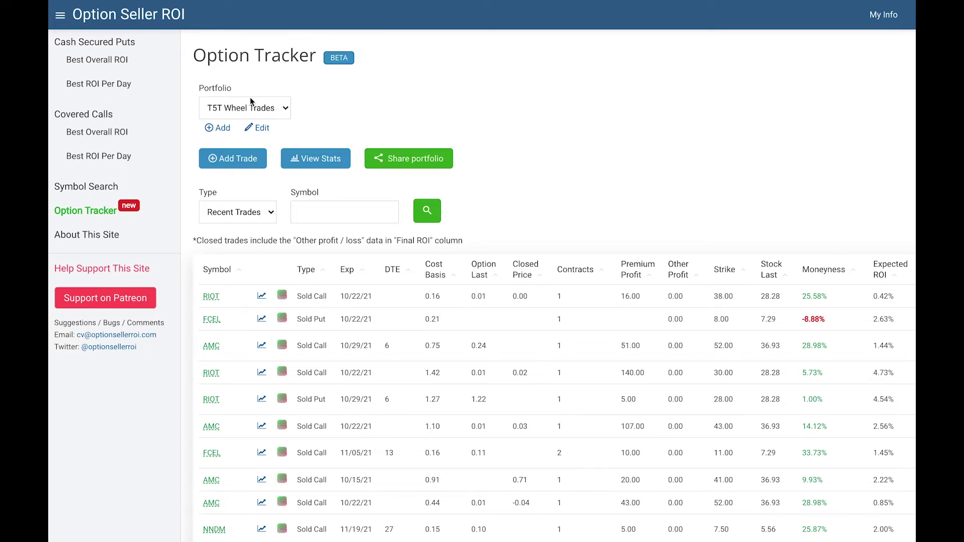
pyautogui.click(285, 109)
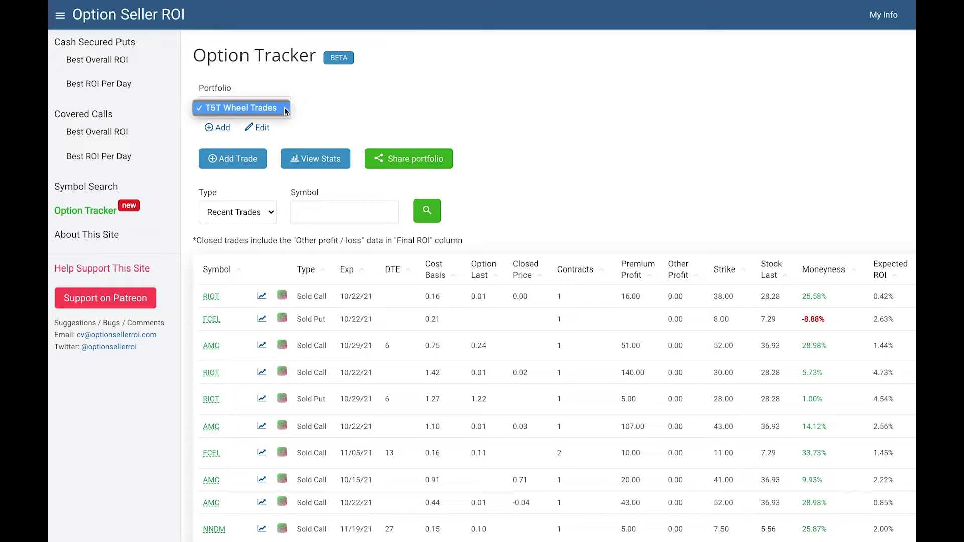
pyautogui.click(285, 109)
pyautogui.click(217, 129)
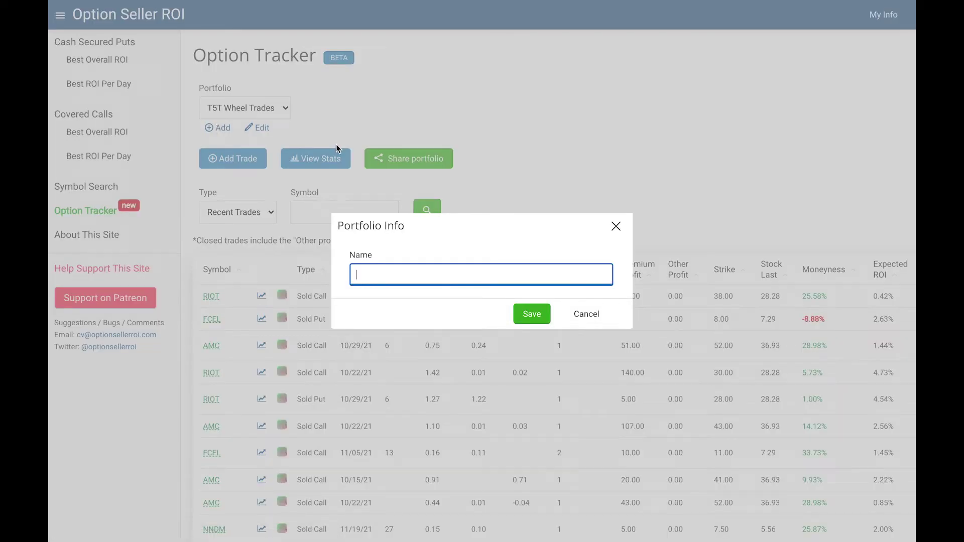
pyautogui.click(594, 316)
pyautogui.click(258, 127)
pyautogui.click(616, 226)
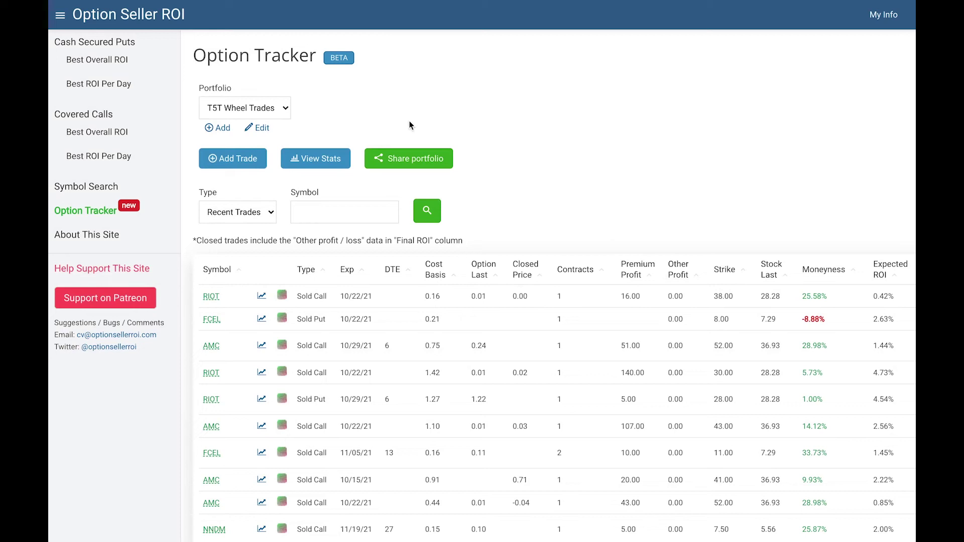
pyautogui.scroll(-1, 505, 133)
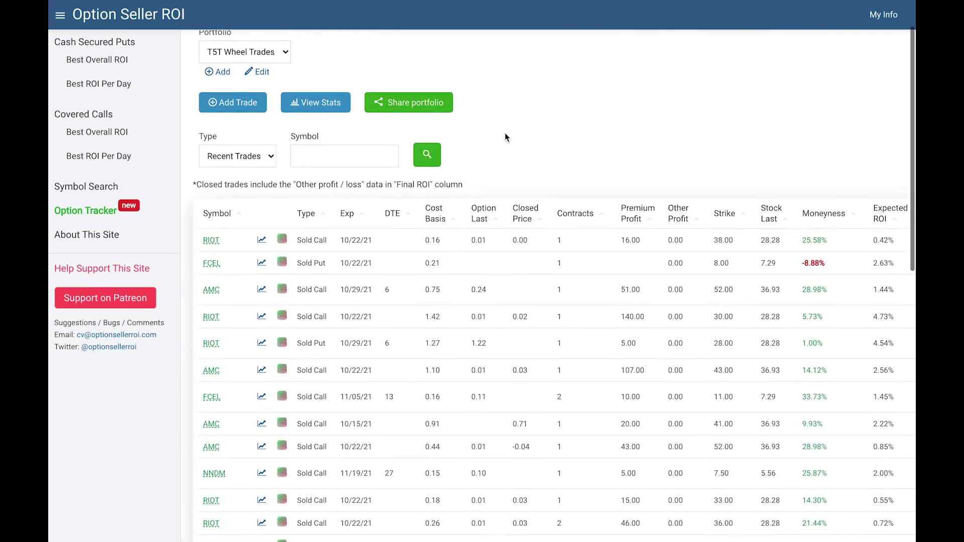
pyautogui.scroll(1, 506, 136)
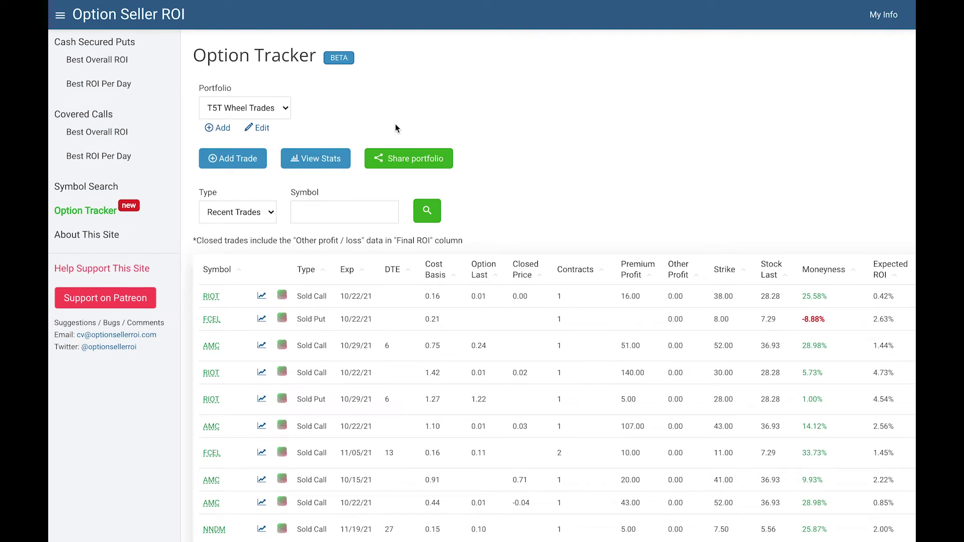
# Step: Start a new RIOT Sold Put trade with strike 27, expiring 10/29/2021
pyautogui.click(230, 159)
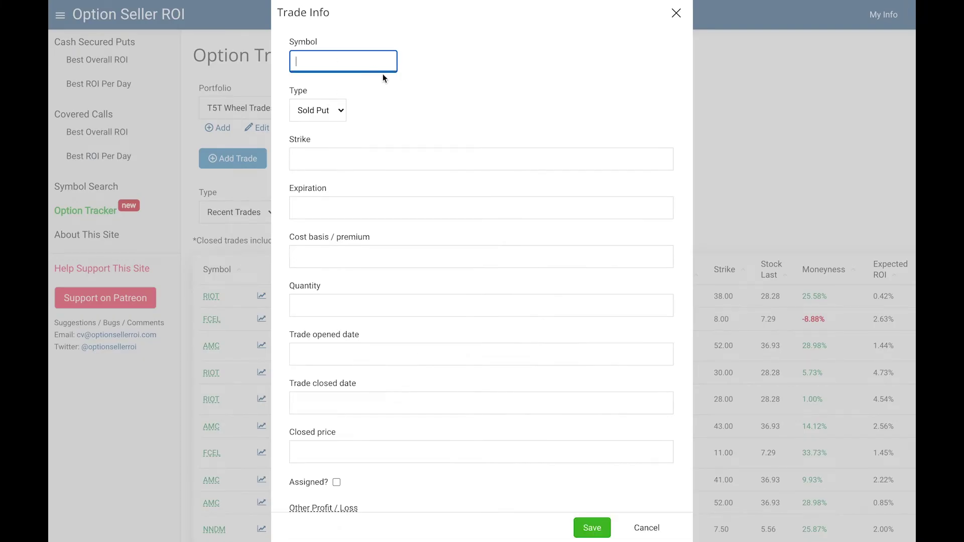
pyautogui.write('RIOT')
pyautogui.click(336, 114)
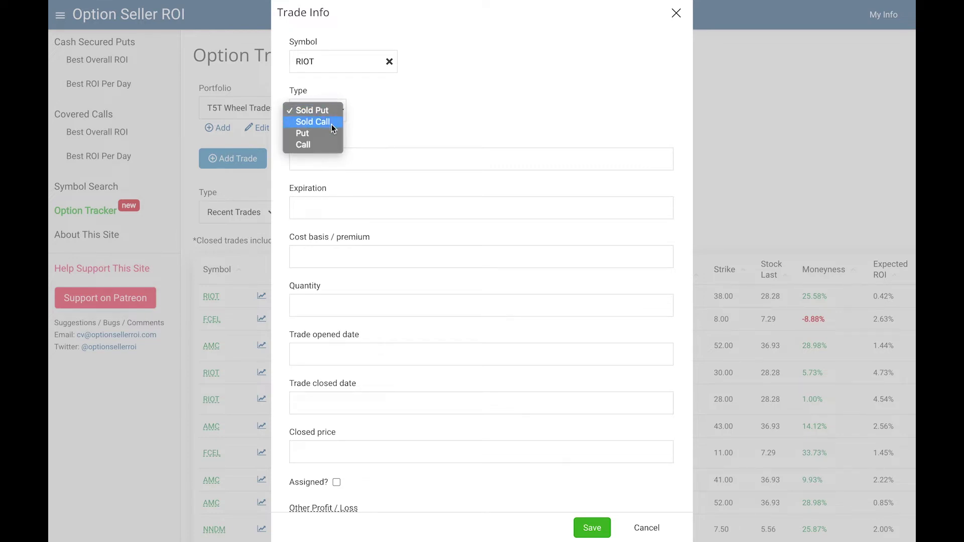
pyautogui.click(321, 111)
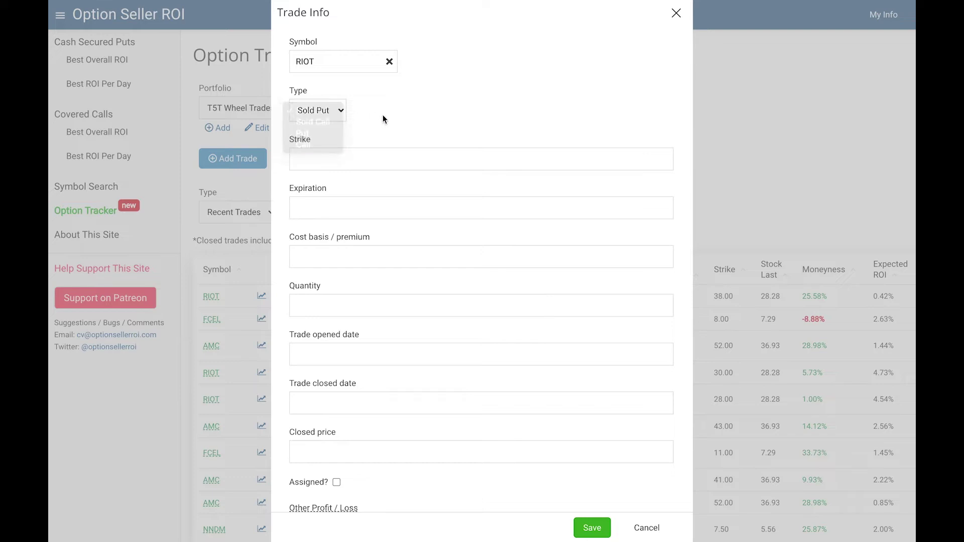
pyautogui.click(342, 159)
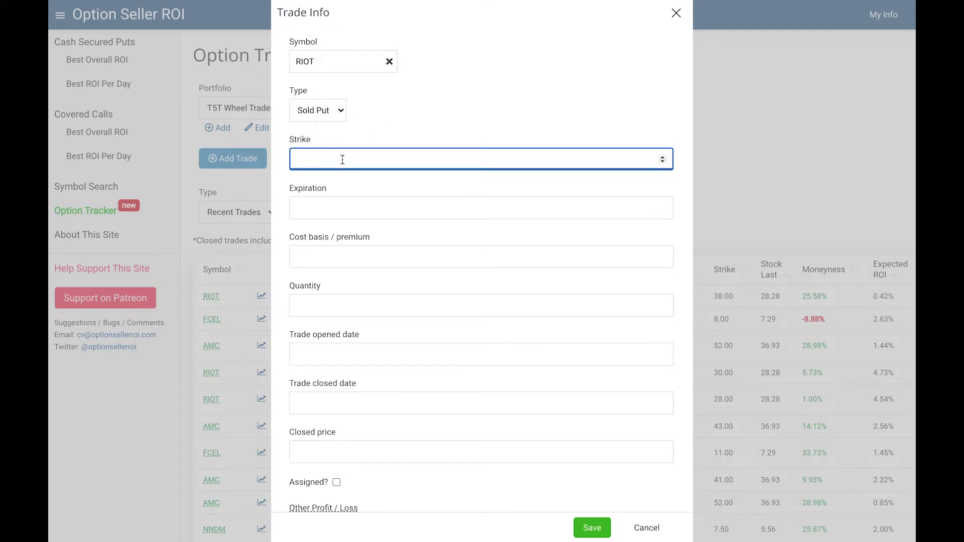
pyautogui.write('27')
pyautogui.click(296, 207)
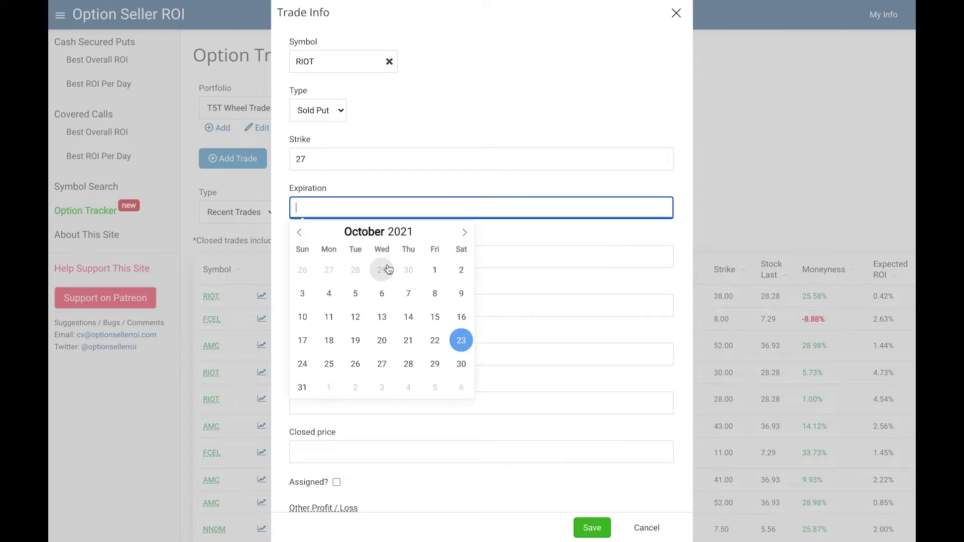
pyautogui.click(435, 368)
# Step: Enter premium 1.00, quantity 1 and opened date 10/22/2021, leaving the closed date empty
pyautogui.click(360, 258)
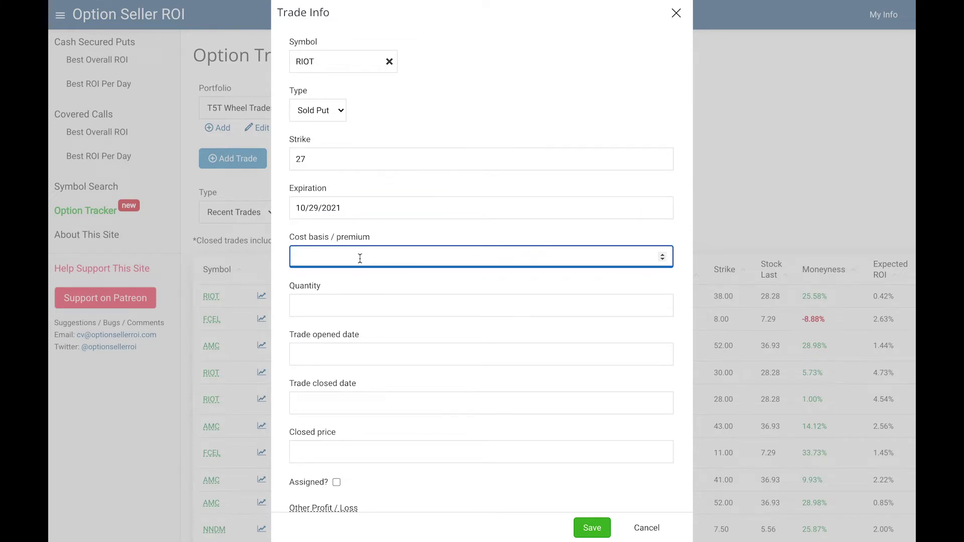
pyautogui.write('1.00')
pyautogui.press('Tab')
pyautogui.write('1')
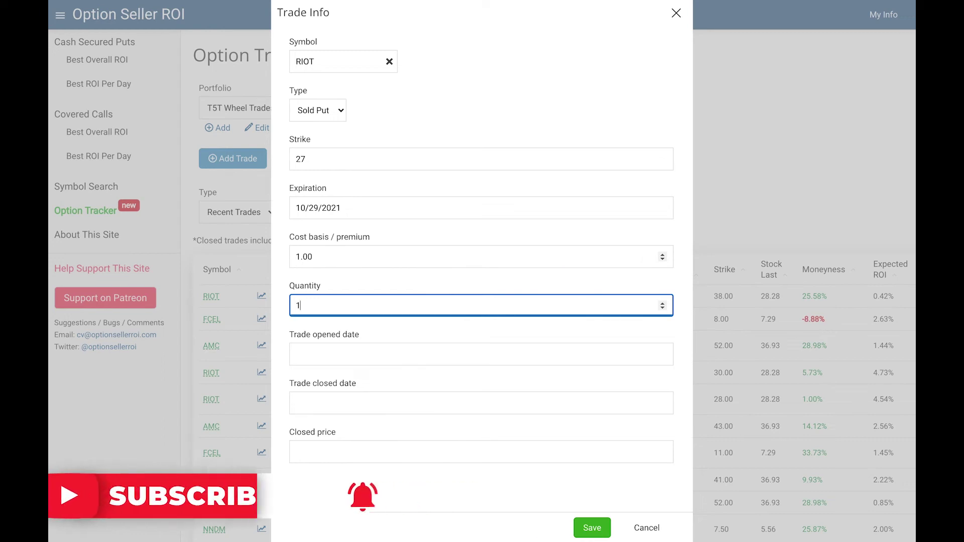
pyautogui.press('Tab')
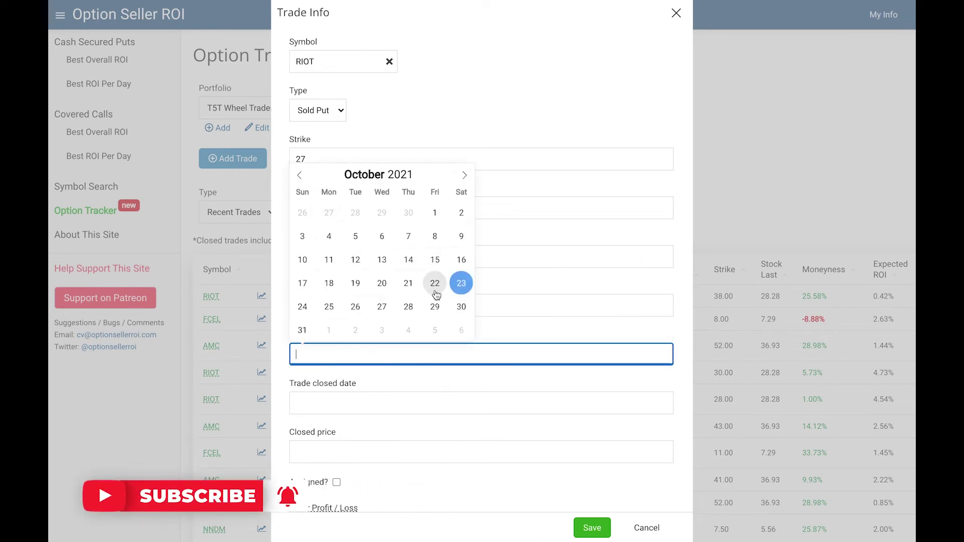
pyautogui.click(435, 288)
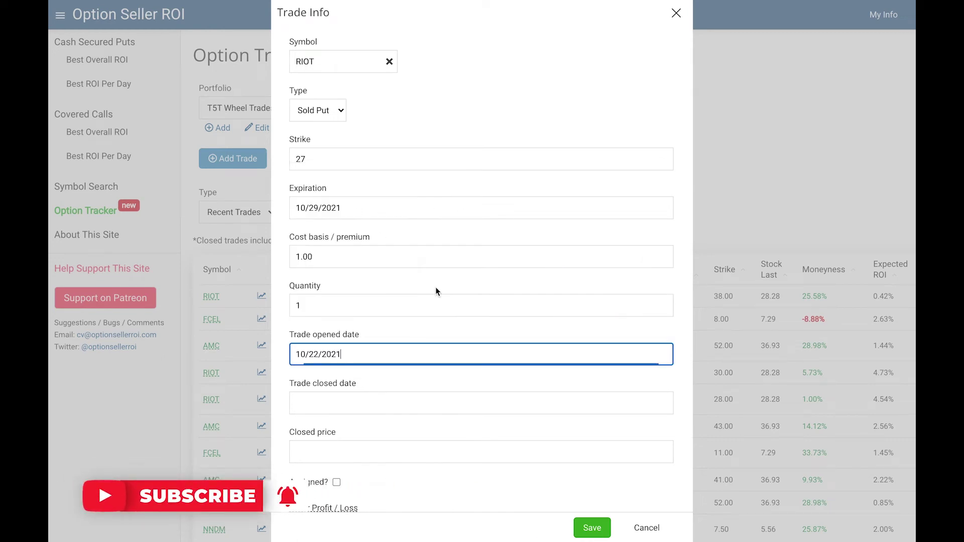
pyautogui.click(364, 408)
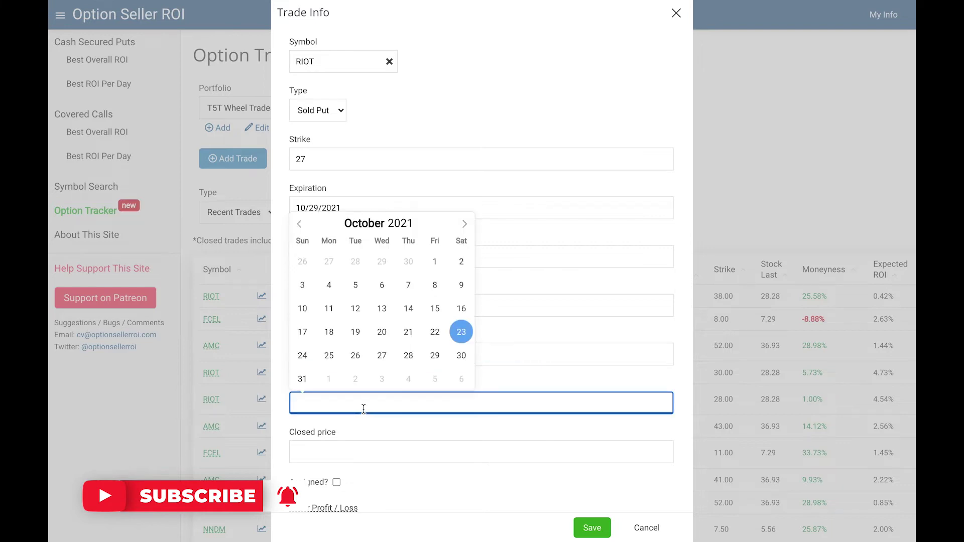
pyautogui.click(276, 425)
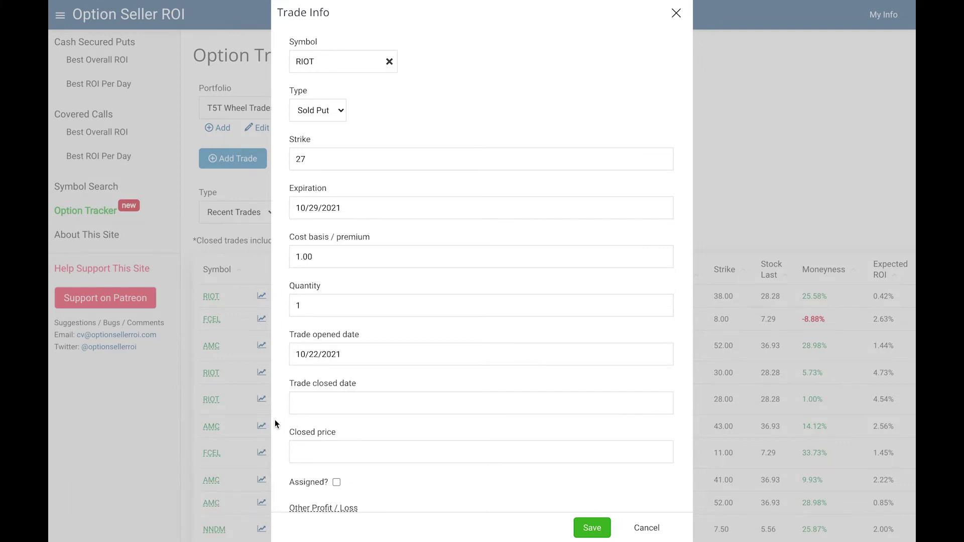
# Step: Save the new RIOT sold put trade
pyautogui.scroll(-1, 277, 424)
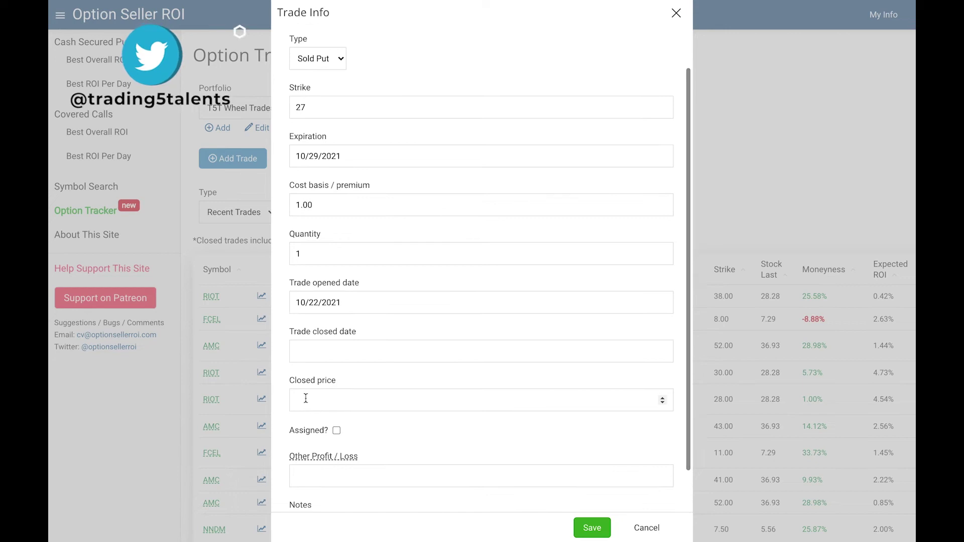
pyautogui.scroll(-1, 281, 424)
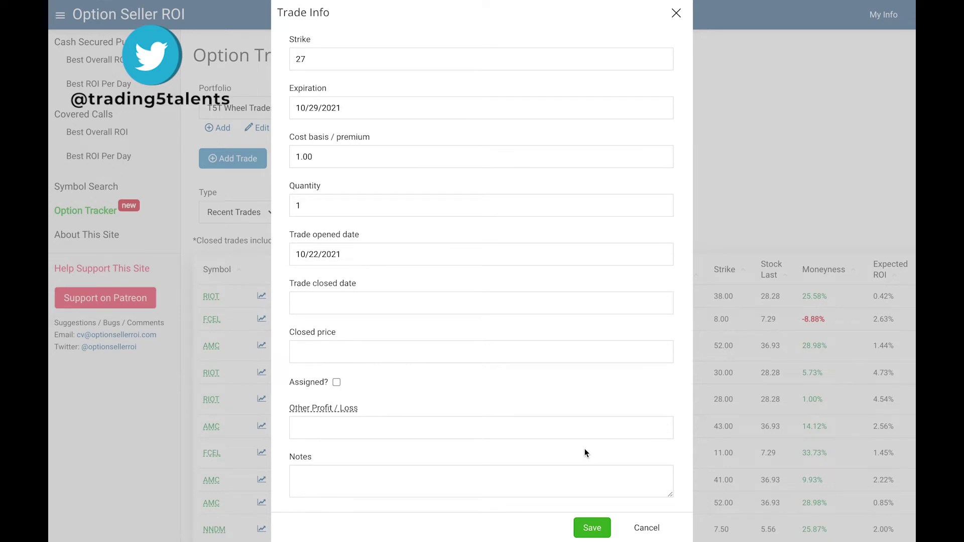
pyautogui.scroll(2, 567, 392)
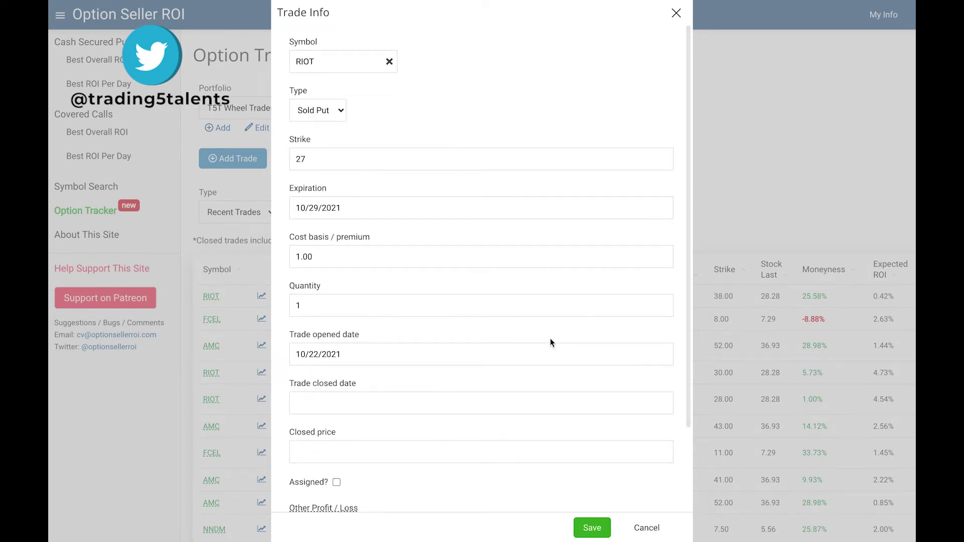
pyautogui.scroll(-2, 551, 343)
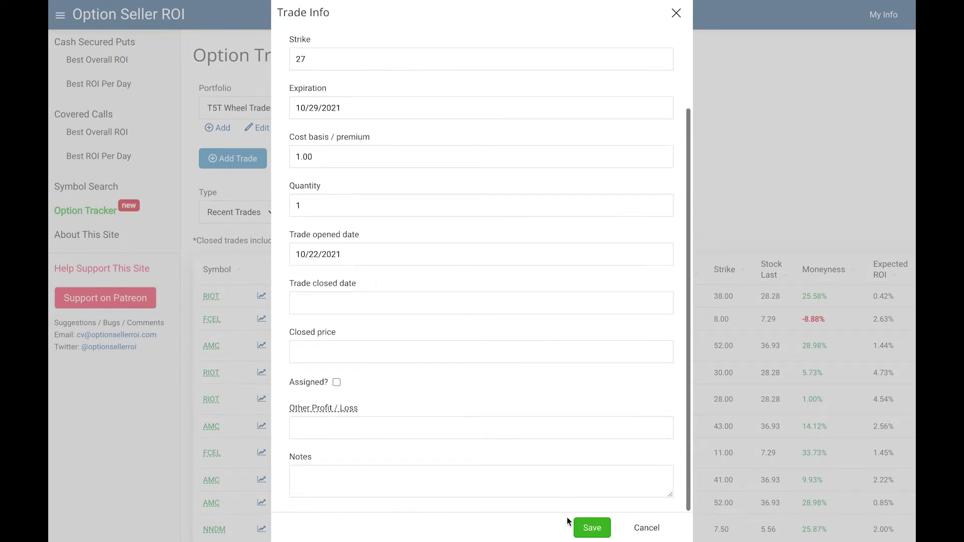
pyautogui.click(589, 531)
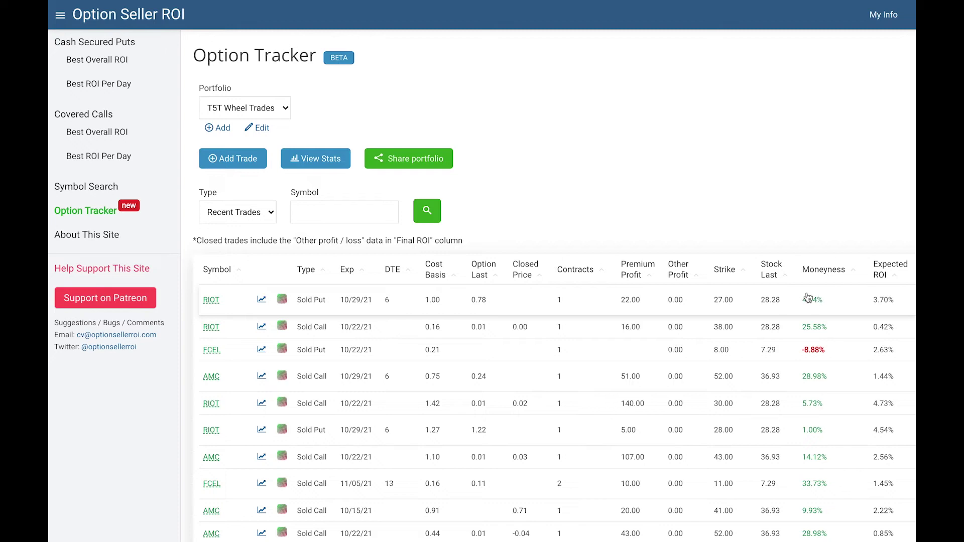
pyautogui.hscroll(2, 806, 301)
pyautogui.hscroll(10, 809, 302)
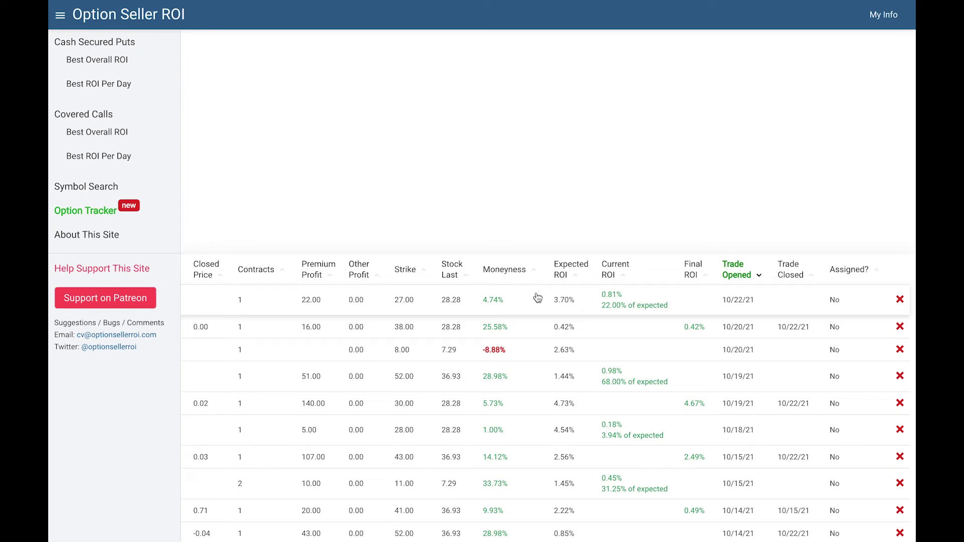
pyautogui.hscroll(-5, 537, 298)
pyautogui.click(404, 299)
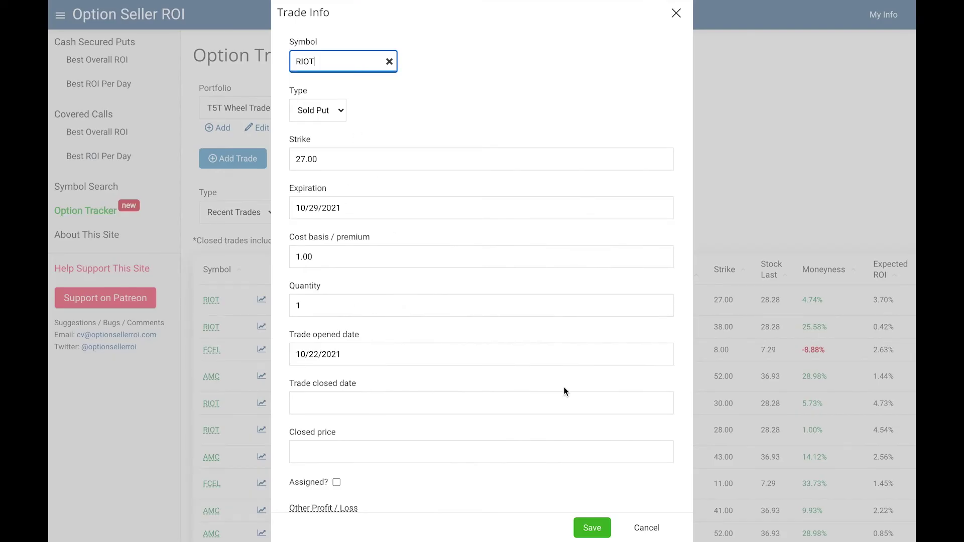
pyautogui.press('Escape')
pyautogui.hscroll(5, 537, 300)
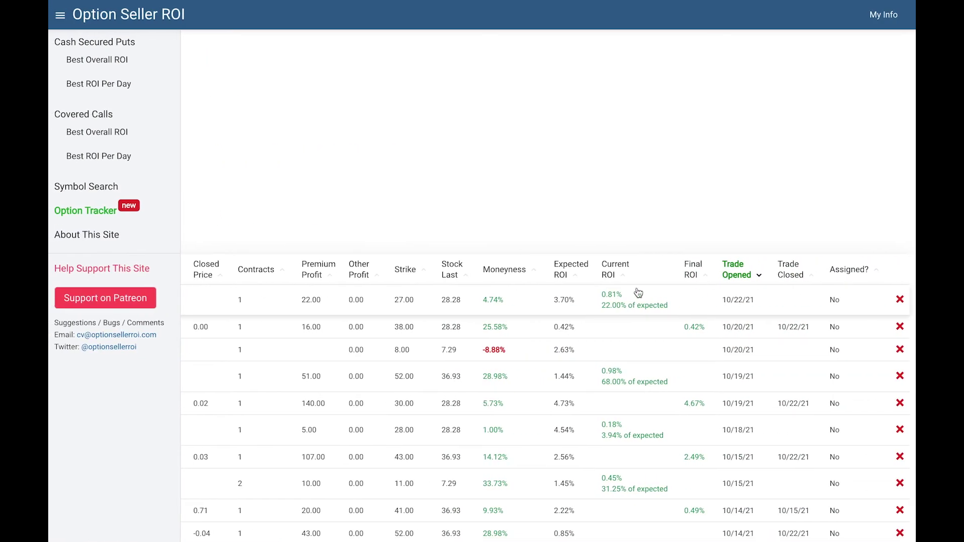
# Step: Remove the RIOT 27 sold put from the first row and confirm Delete Trade
pyautogui.click(901, 300)
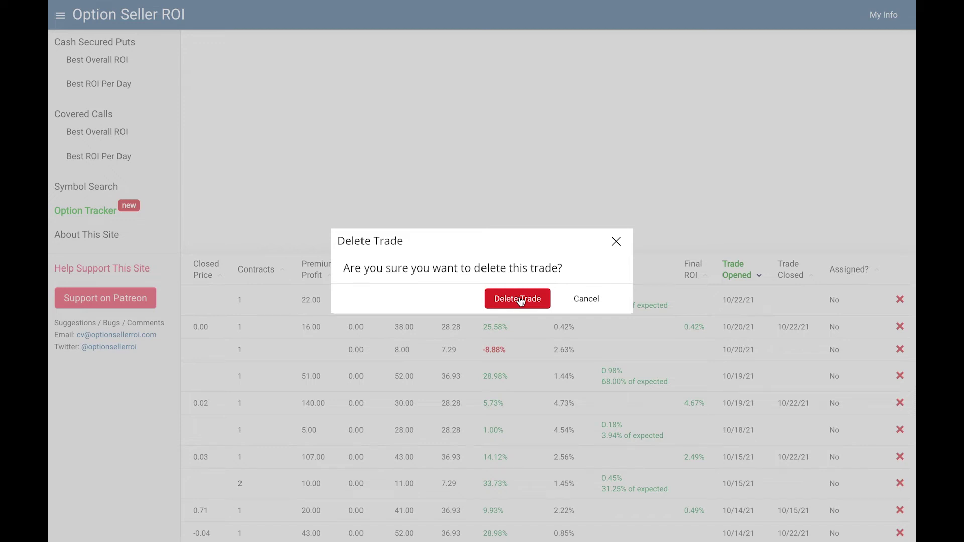
pyautogui.click(521, 300)
pyautogui.hscroll(-10, 448, 303)
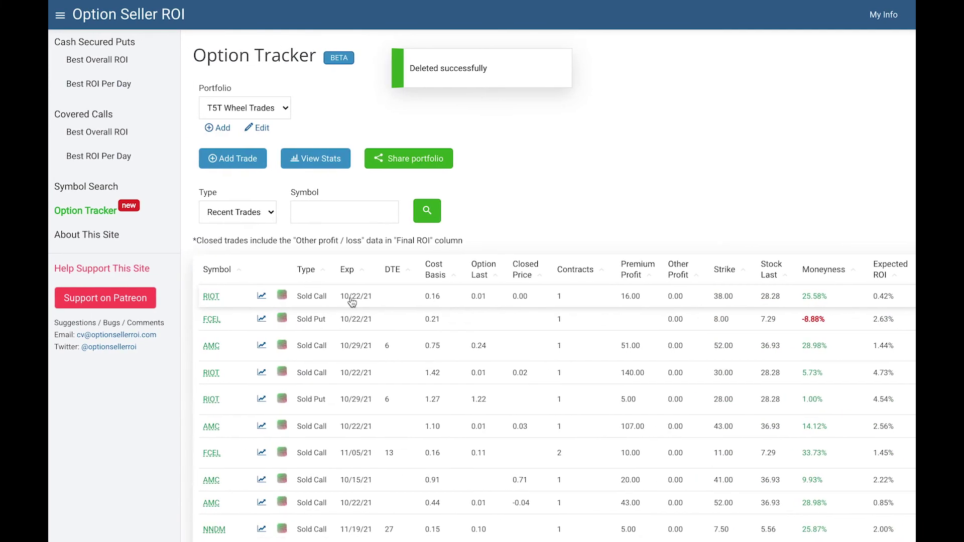
pyautogui.click(248, 215)
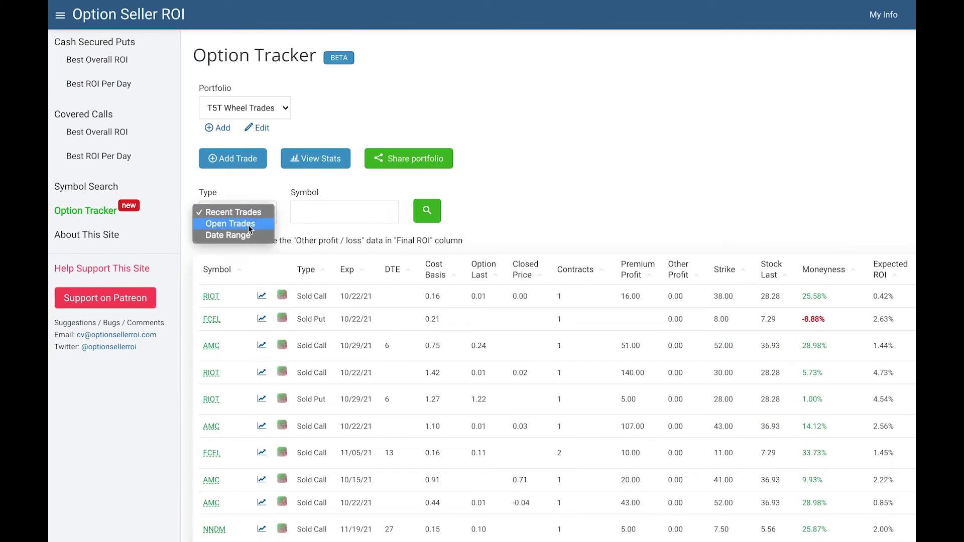
pyautogui.click(250, 229)
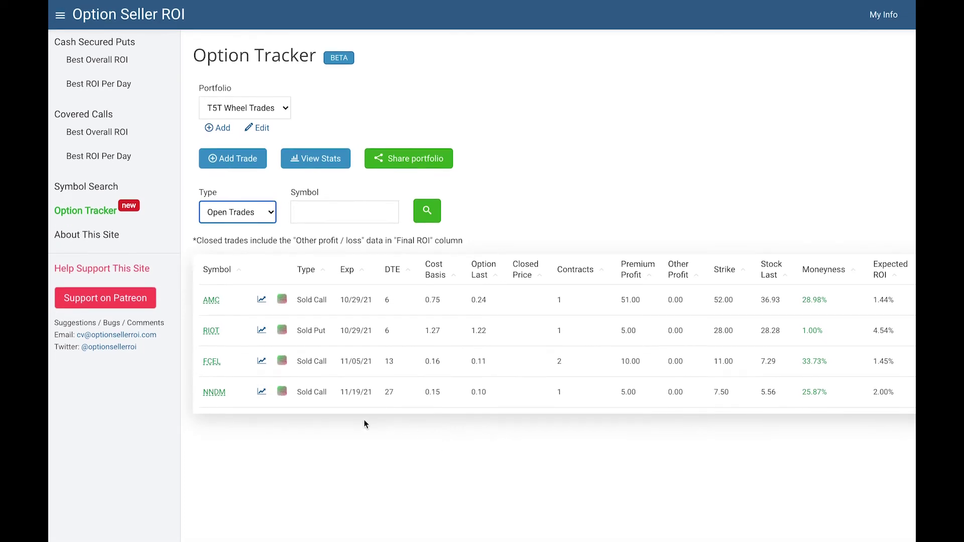
pyautogui.click(226, 212)
pyautogui.click(226, 201)
pyautogui.scroll(-2, 389, 368)
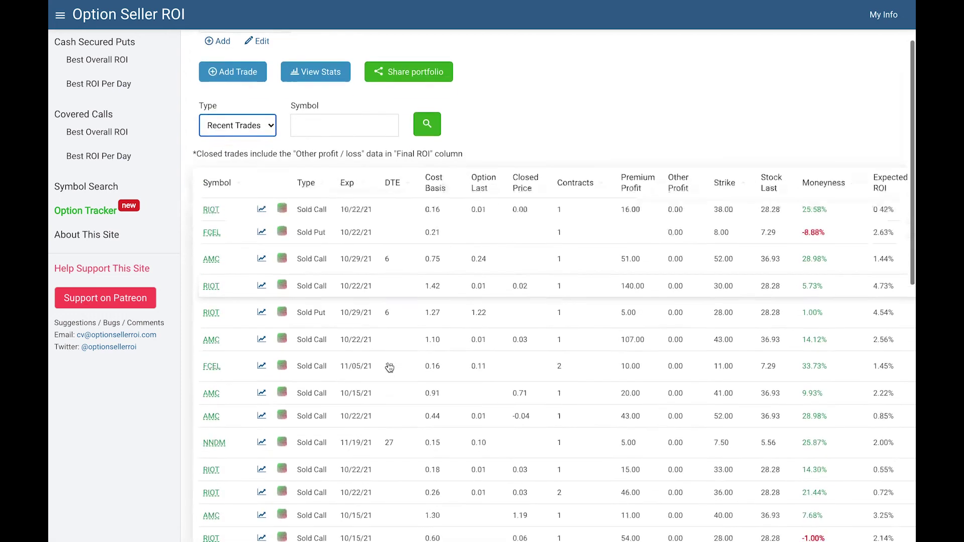
pyautogui.scroll(-15, 390, 368)
pyautogui.scroll(15, 389, 367)
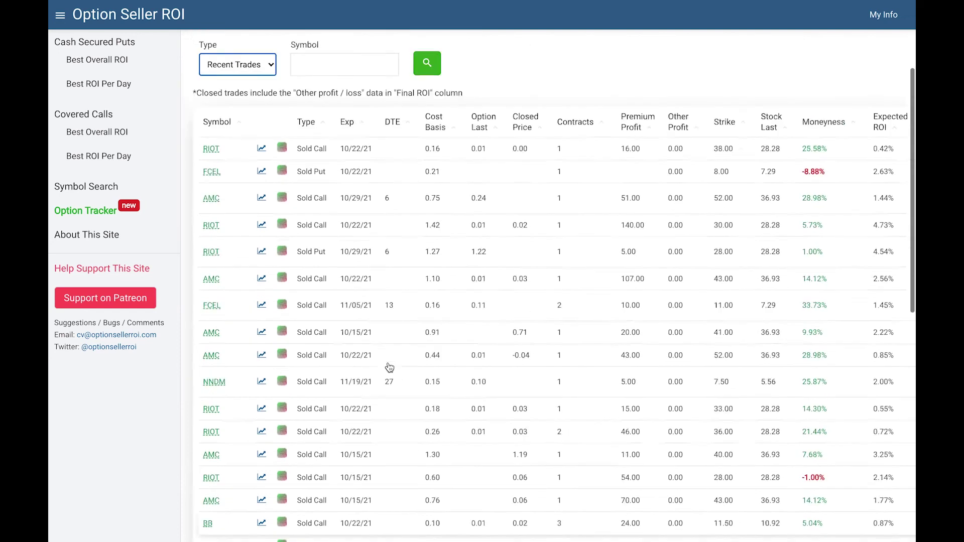
pyautogui.scroll(3, 389, 368)
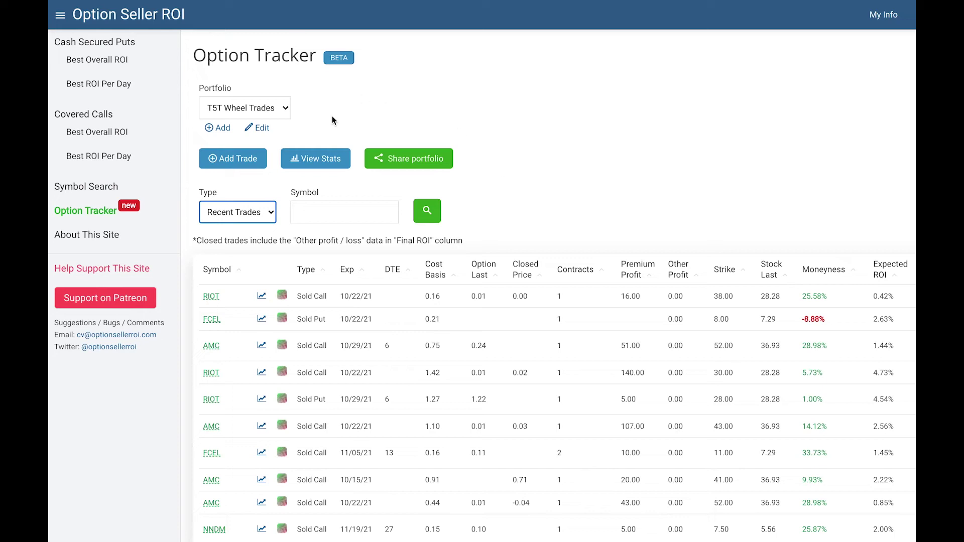
# Step: View Trade Stats and read the chart bars, such as the 10/21 sold-call profit of 1,424
pyautogui.click(315, 165)
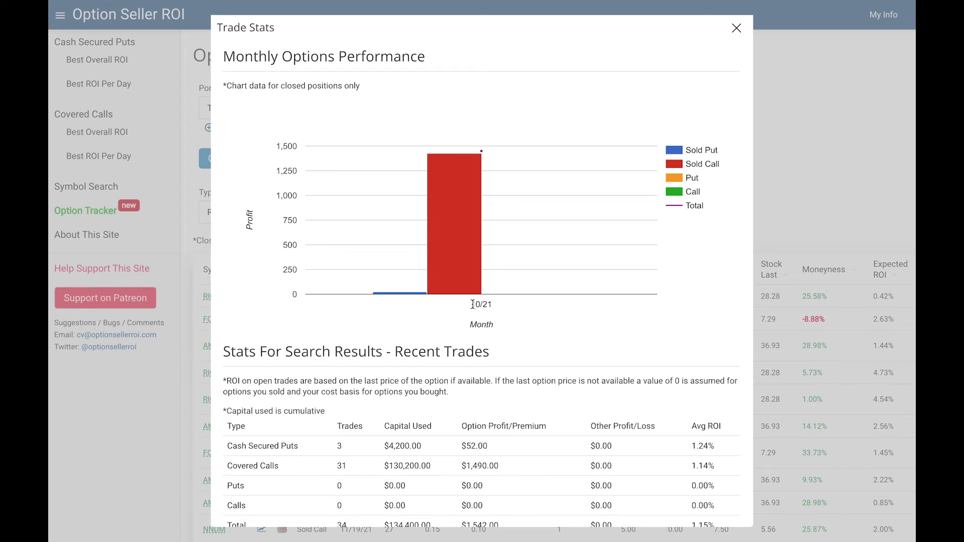
pyautogui.scroll(-1, 445, 389)
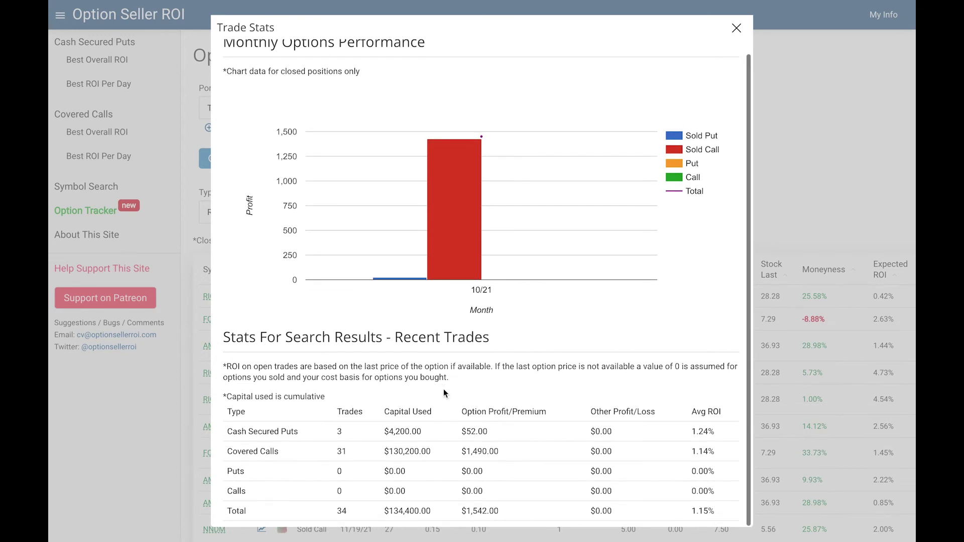
pyautogui.scroll(1, 444, 393)
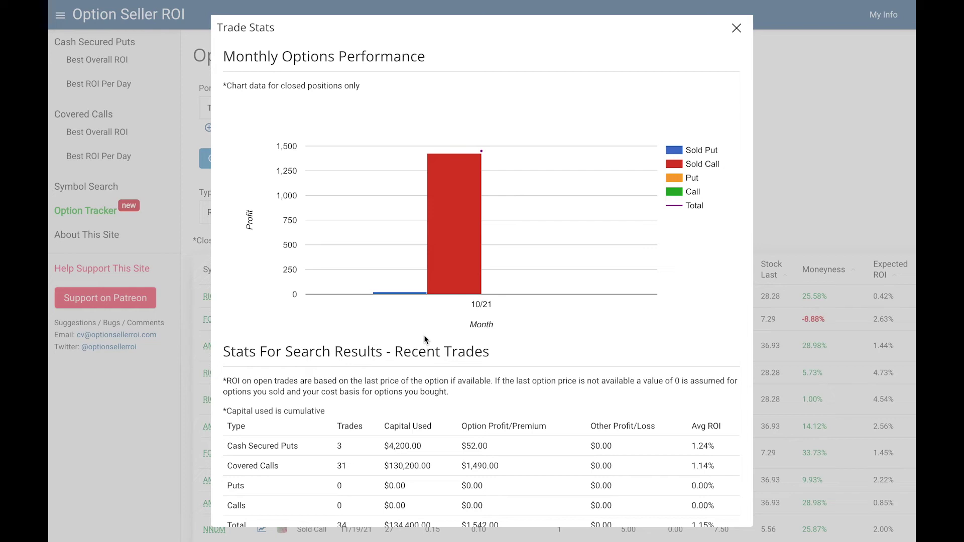
pyautogui.moveTo(473, 233)
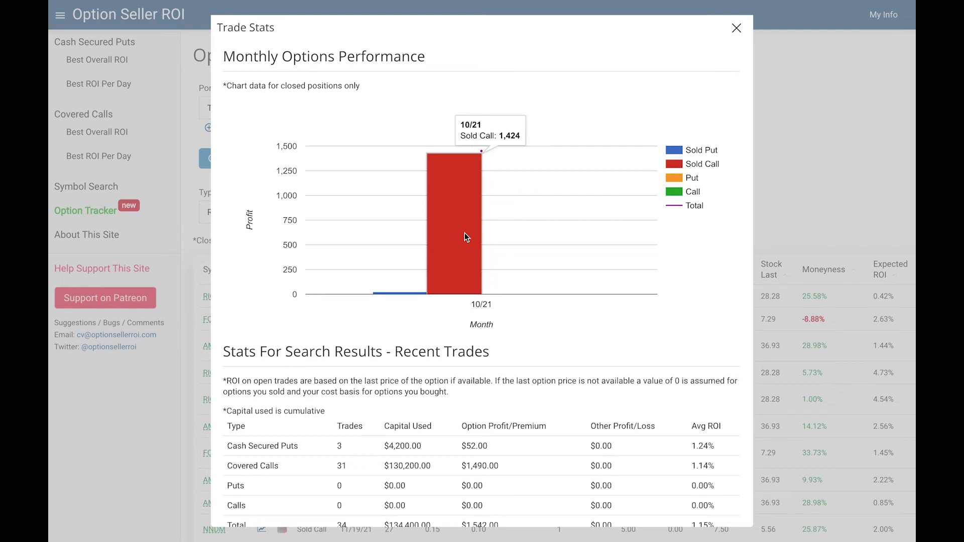
pyautogui.moveTo(400, 292)
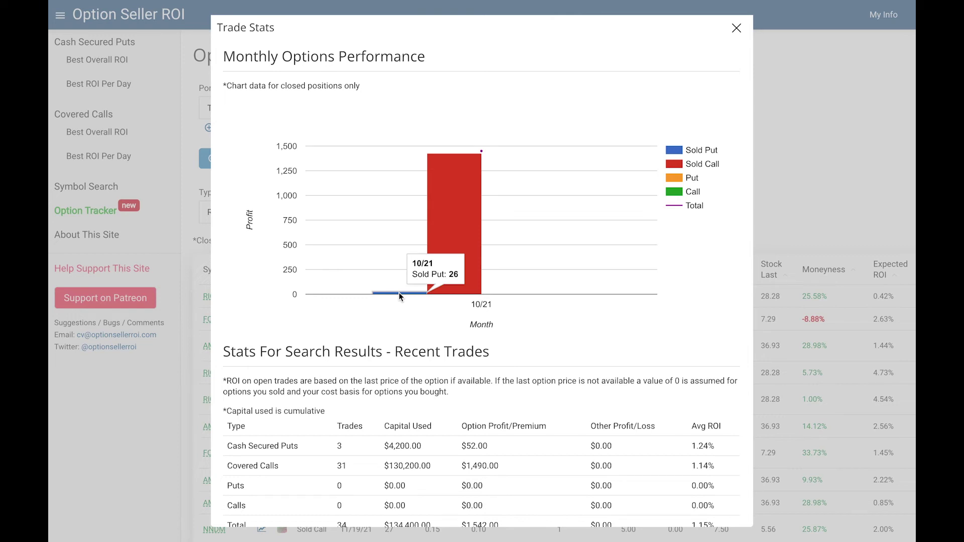
pyautogui.moveTo(480, 151)
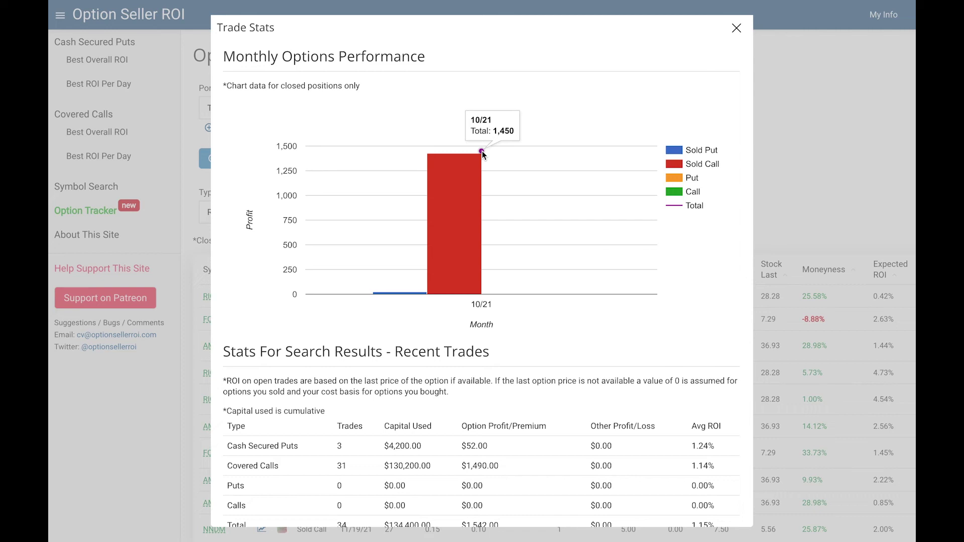
pyautogui.scroll(-1, 510, 364)
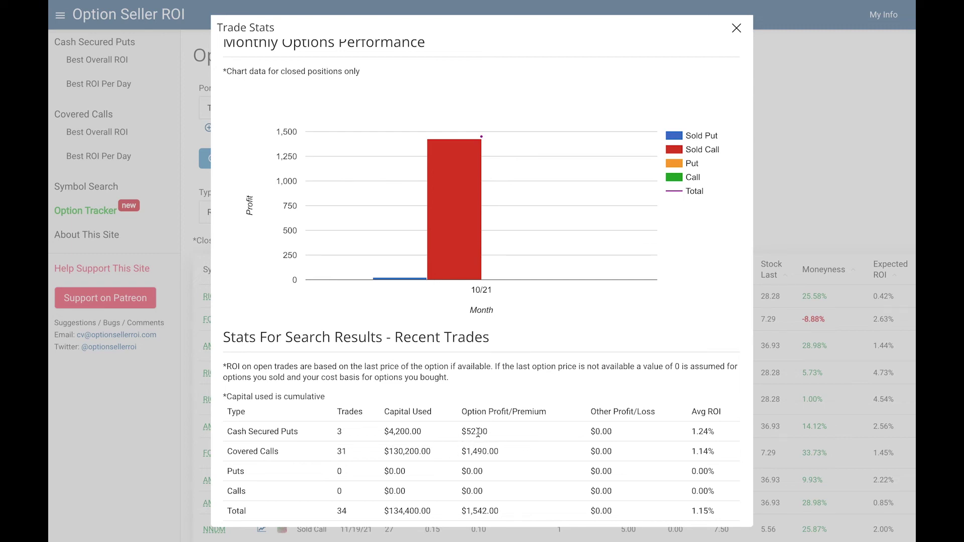
pyautogui.press('Escape')
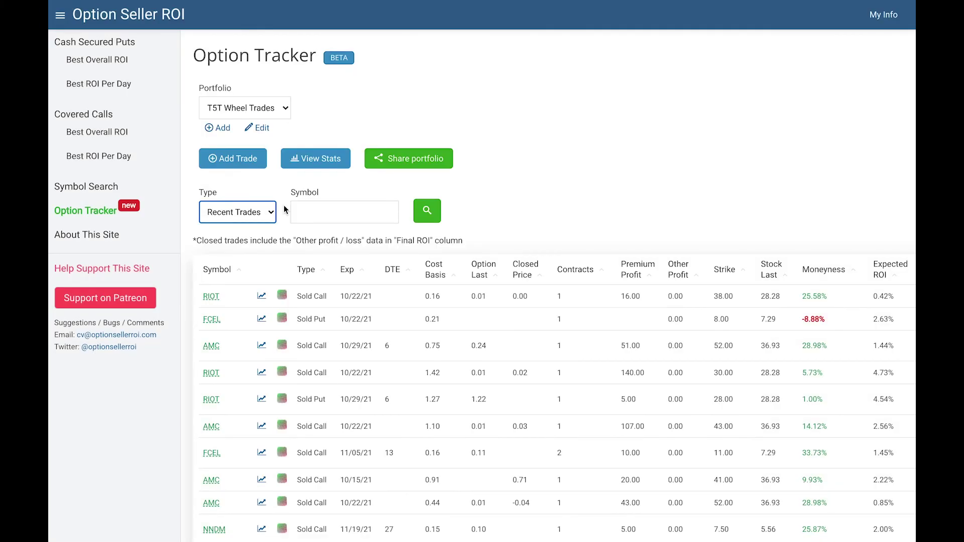
# Step: Reopen Trade Stats to review 34 recent trades earning $1,542, then close it
pyautogui.press('Return')
pyautogui.moveTo(424, 277)
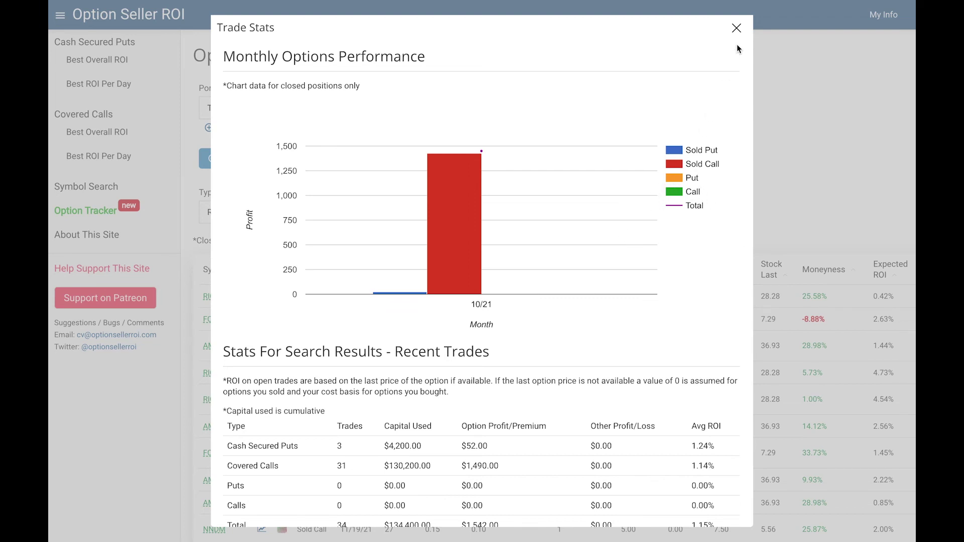
pyautogui.click(736, 28)
# Step: Search with a Date Range filter, expiration from 10/15/2021 to 10/22/2021
pyautogui.click(248, 213)
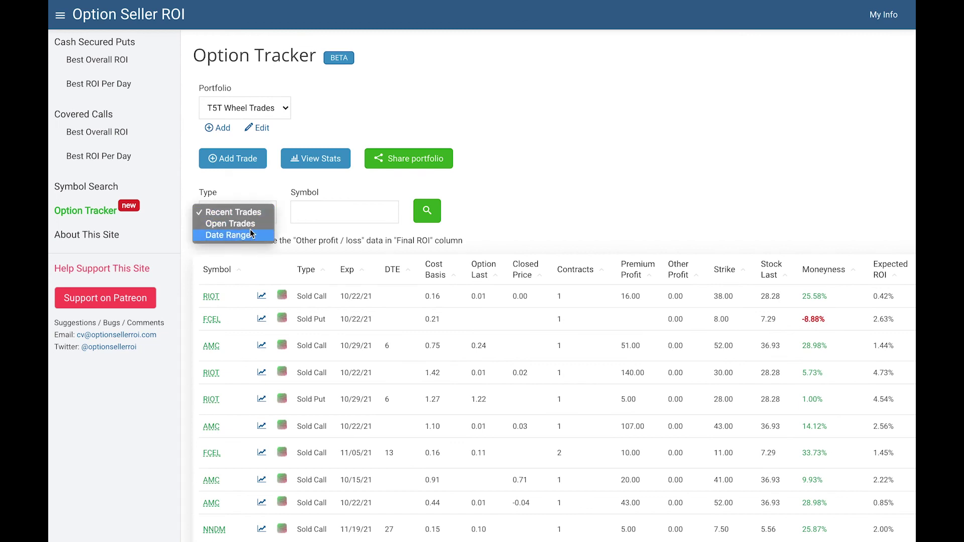
pyautogui.click(241, 235)
pyautogui.click(321, 214)
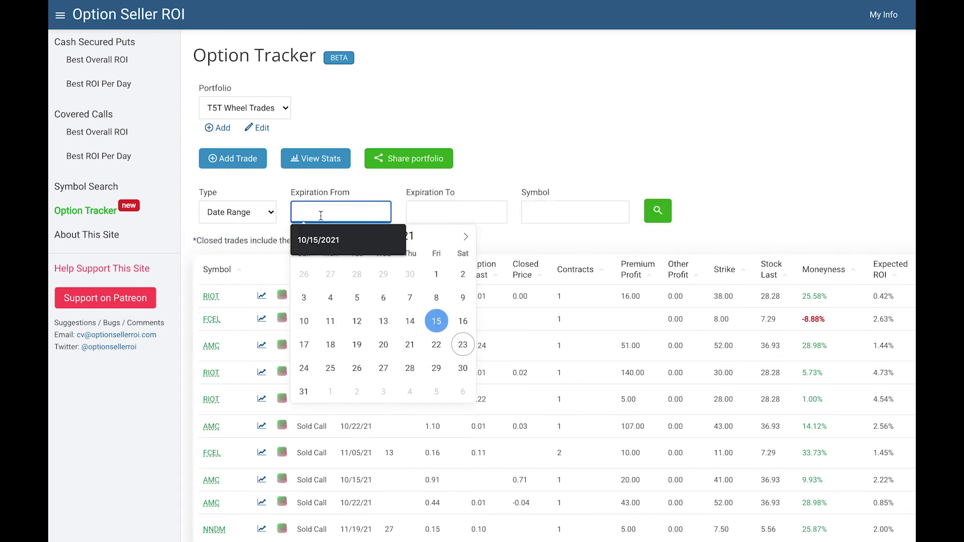
pyautogui.click(436, 321)
pyautogui.click(458, 217)
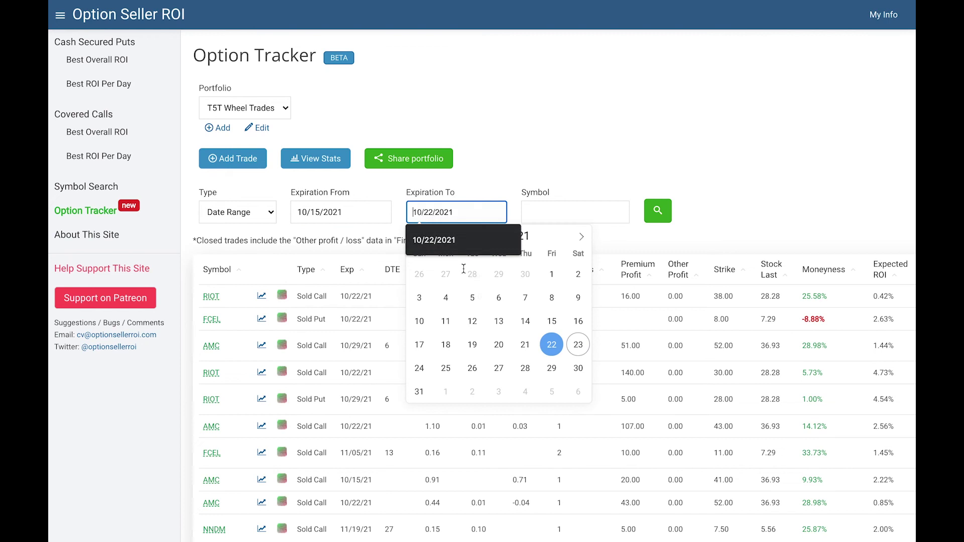
pyautogui.click(551, 345)
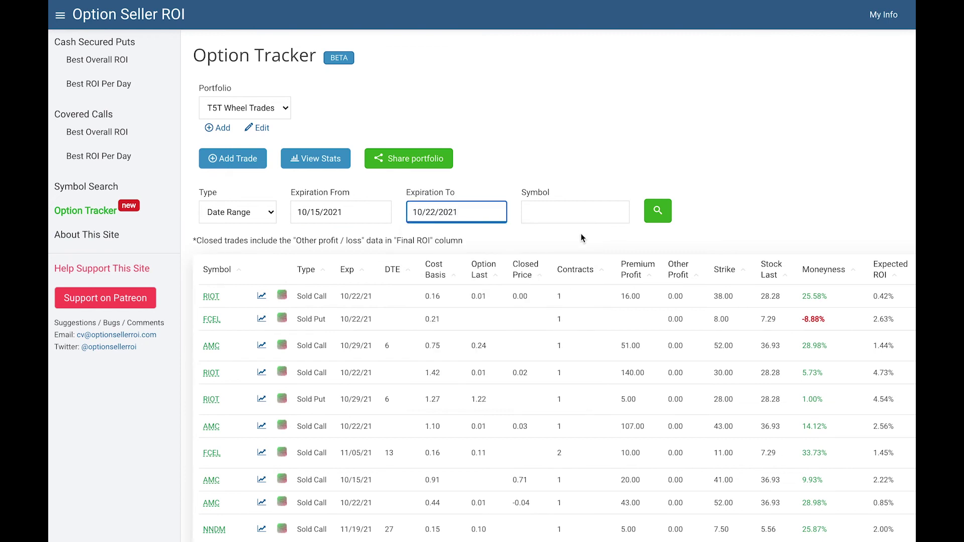
pyautogui.click(657, 213)
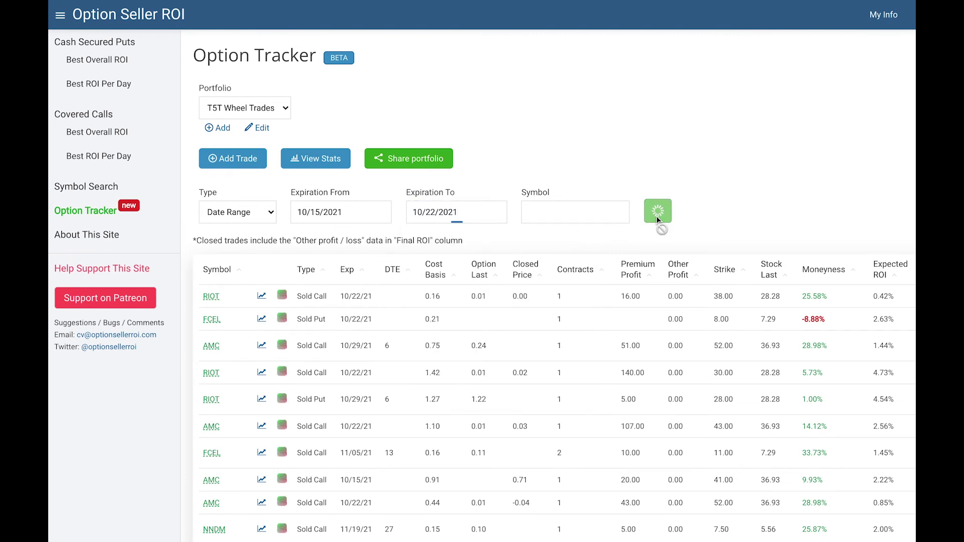
pyautogui.scroll(-4, 566, 351)
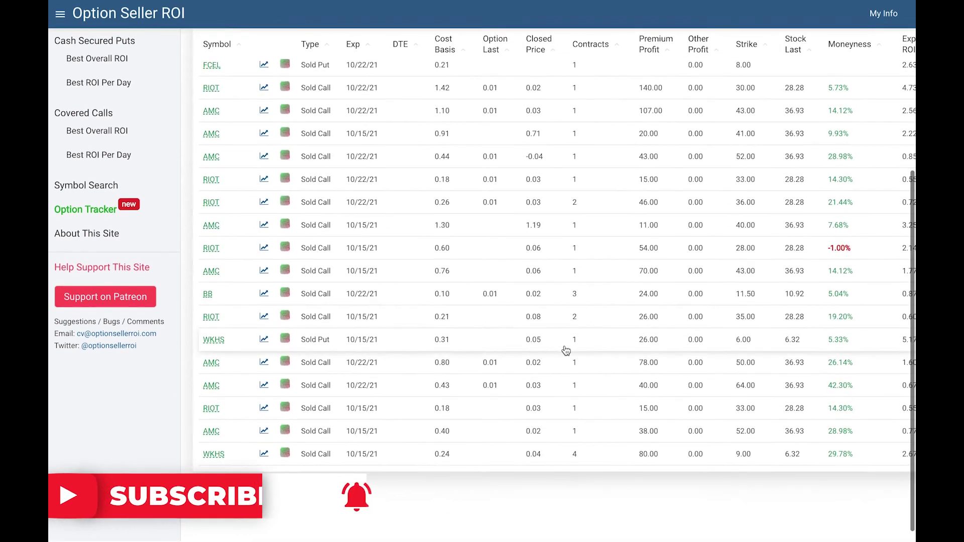
pyautogui.scroll(1, 565, 351)
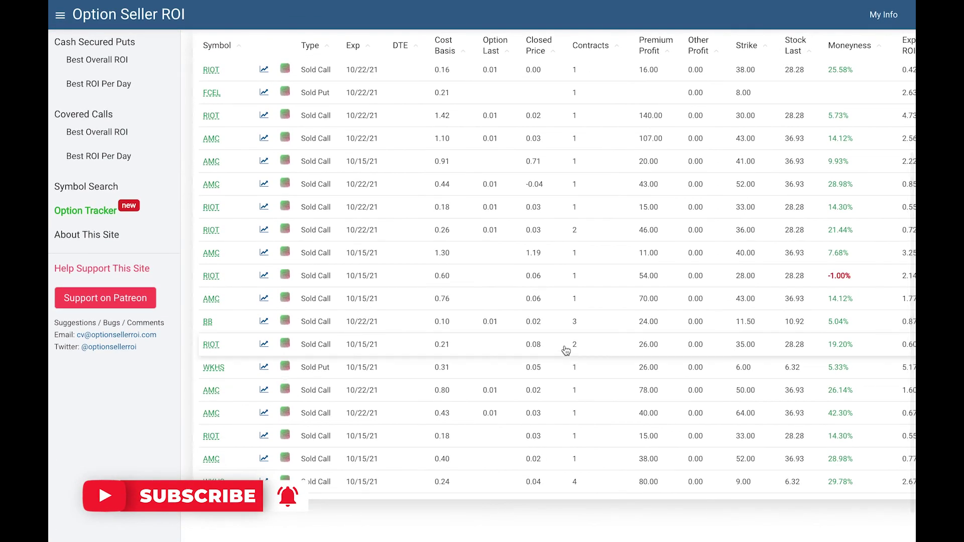
pyautogui.scroll(3, 323, 165)
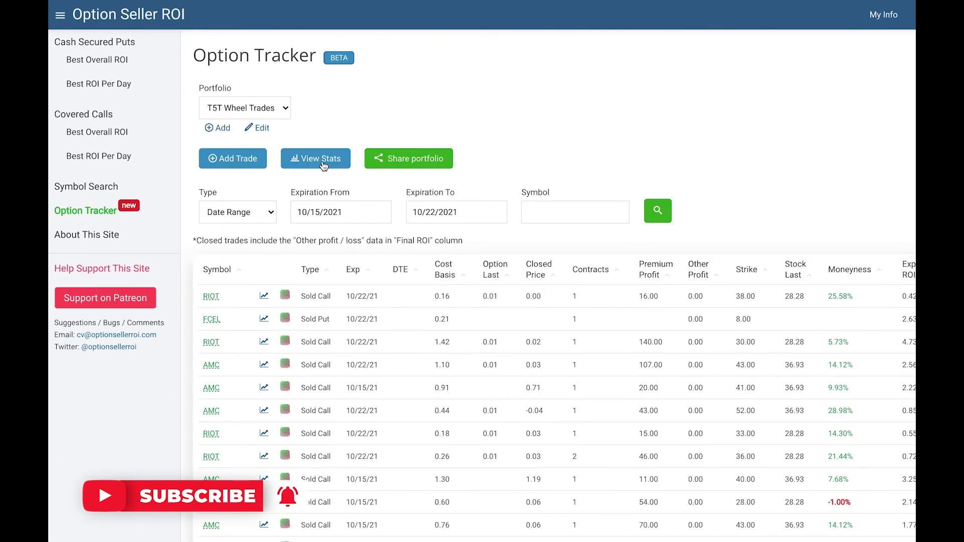
# Step: Show Trade Stats for the date-range results: 19 trades, $875 profit, 1.13% average ROI
pyautogui.click(321, 160)
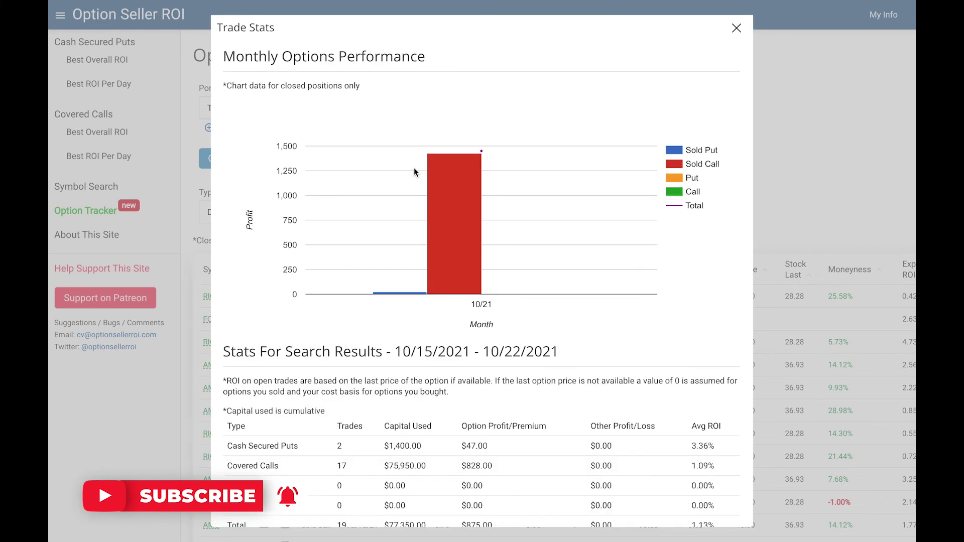
pyautogui.moveTo(449, 166)
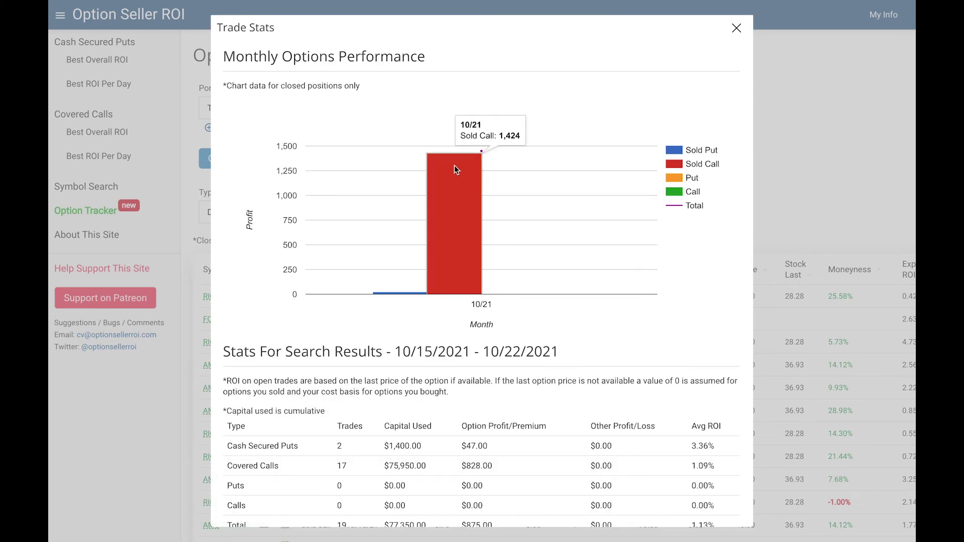